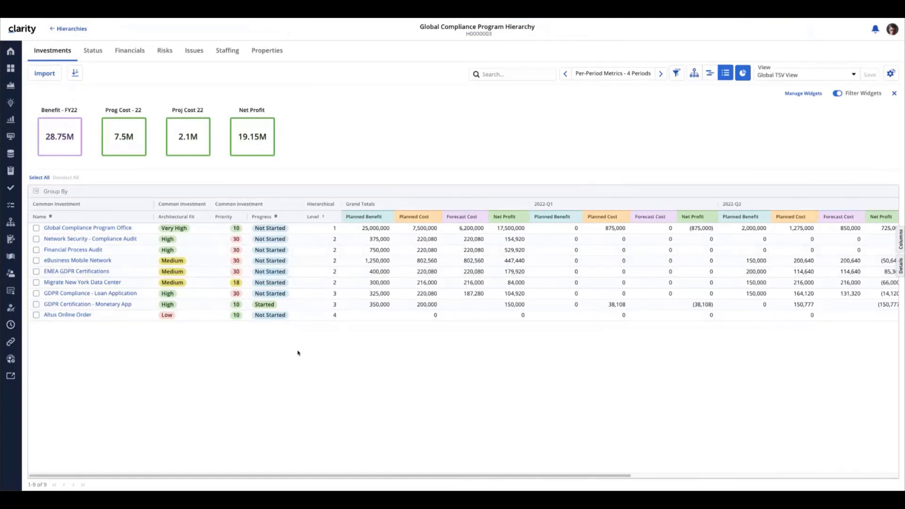
Set the Altus Online Order investment's progress to Started and its priority to 30.
click(309, 317)
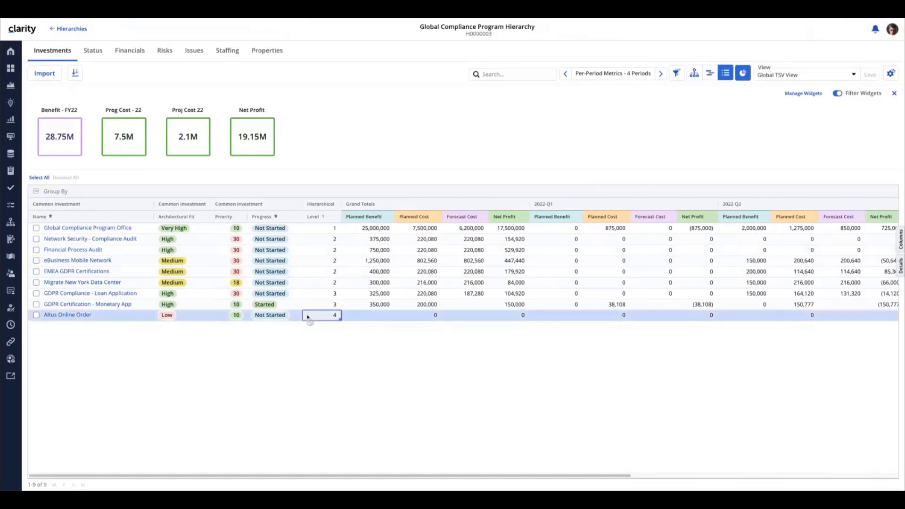
click(280, 317)
click(280, 316)
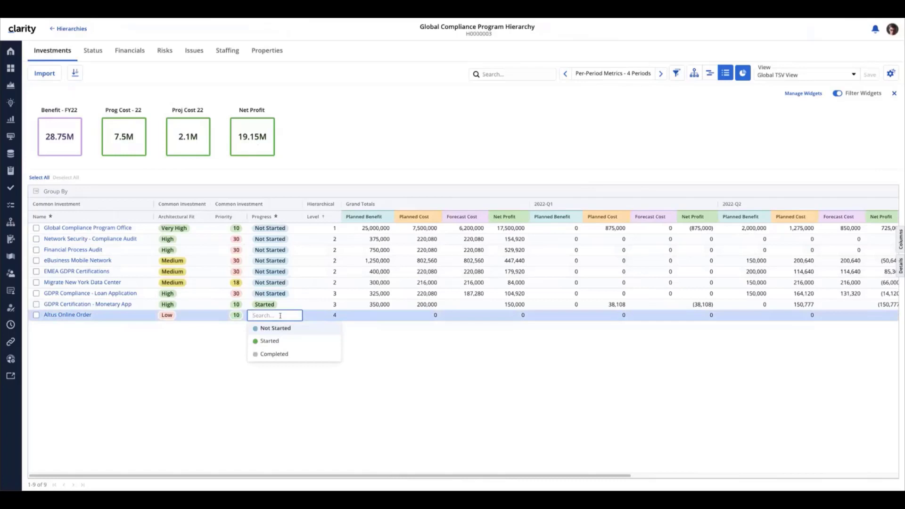
click(271, 341)
click(236, 315)
click(239, 315)
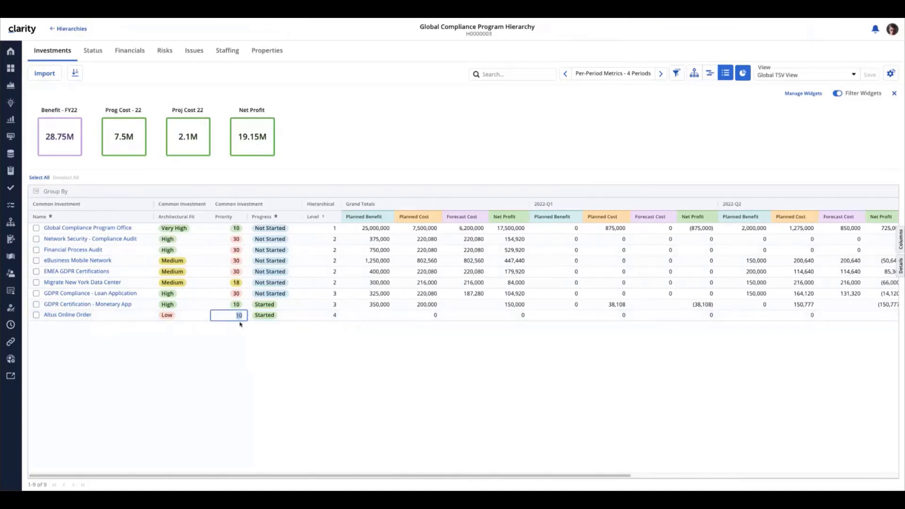
text(30)
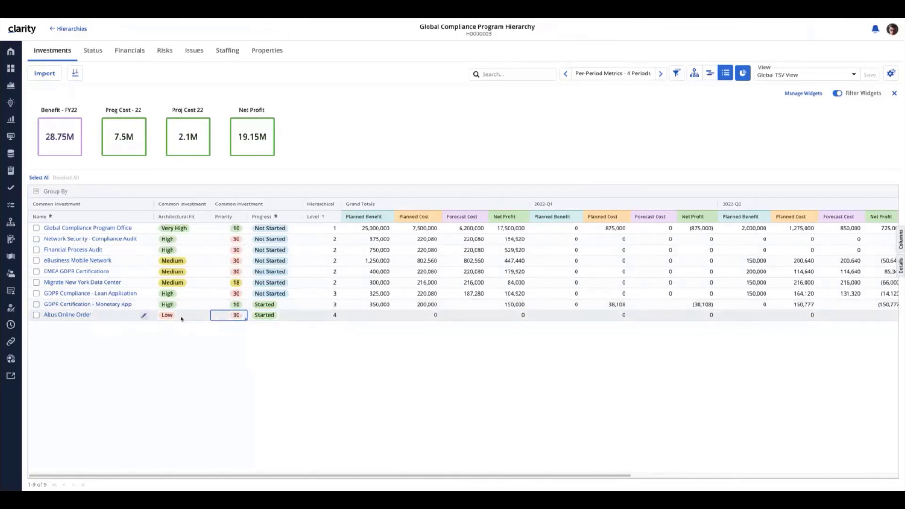
View the details of the Altus Online Order investment and its field configuration, then close the details.
click(144, 316)
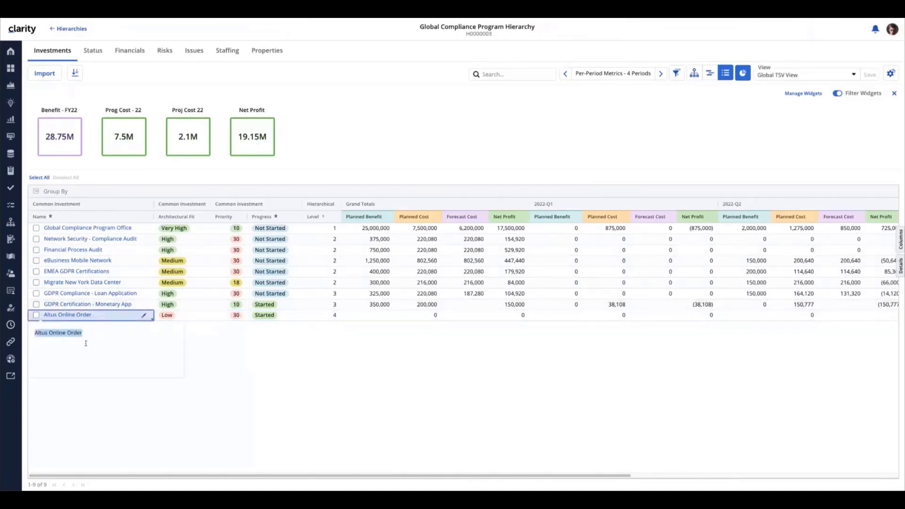
click(326, 316)
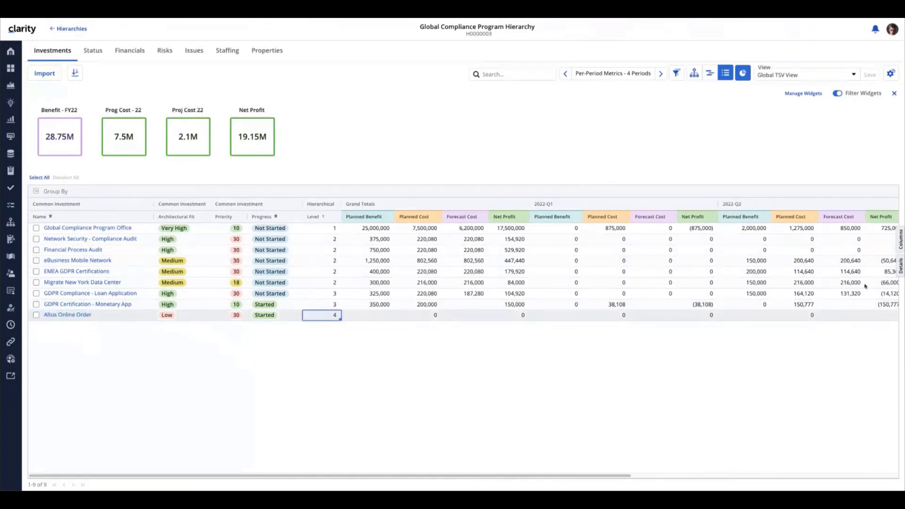
click(901, 266)
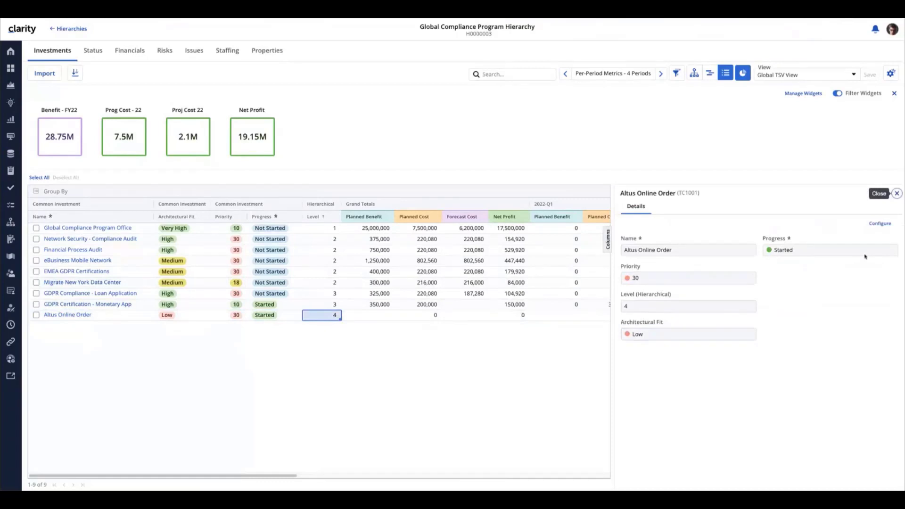
click(879, 224)
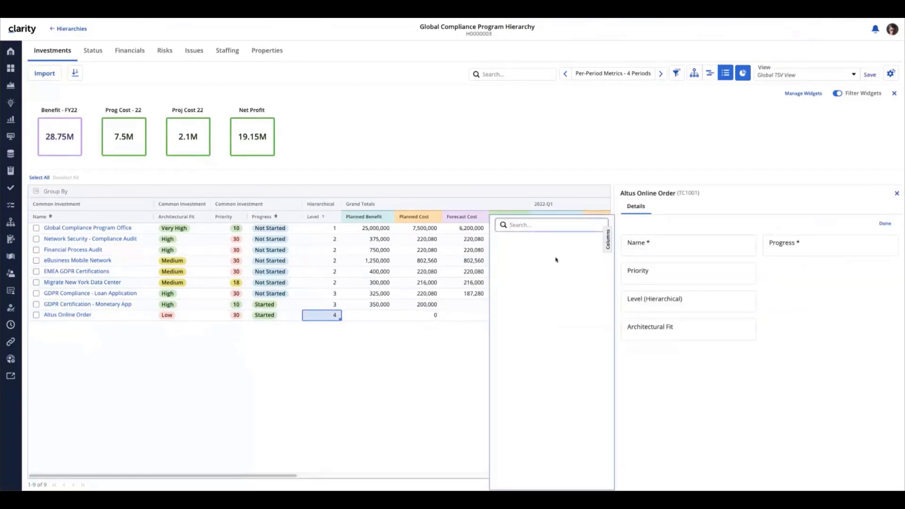
click(897, 194)
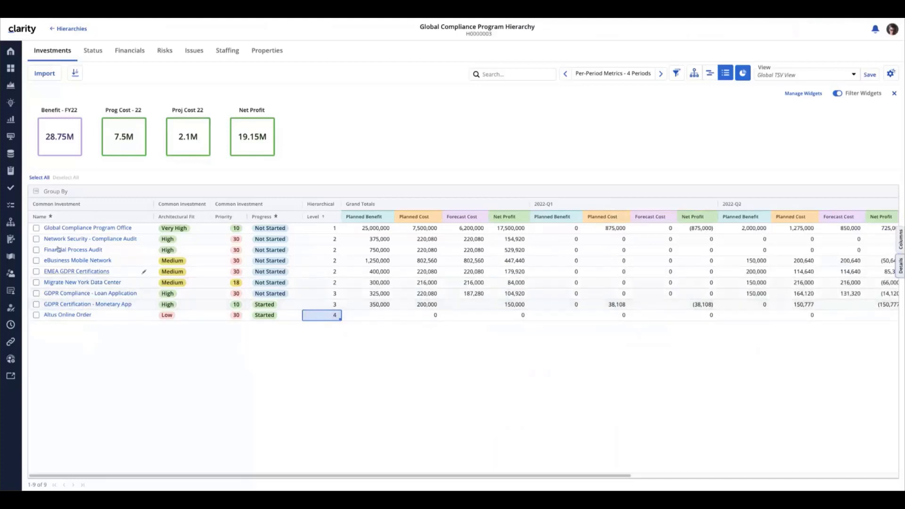
Select all investments in the grid, open them for bulk editing, and check the benefit and cost fields there.
click(37, 228)
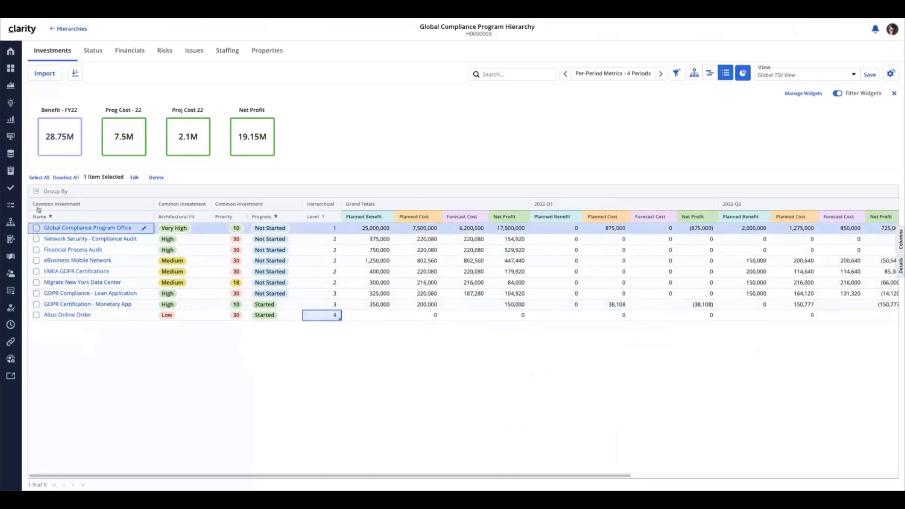
click(40, 178)
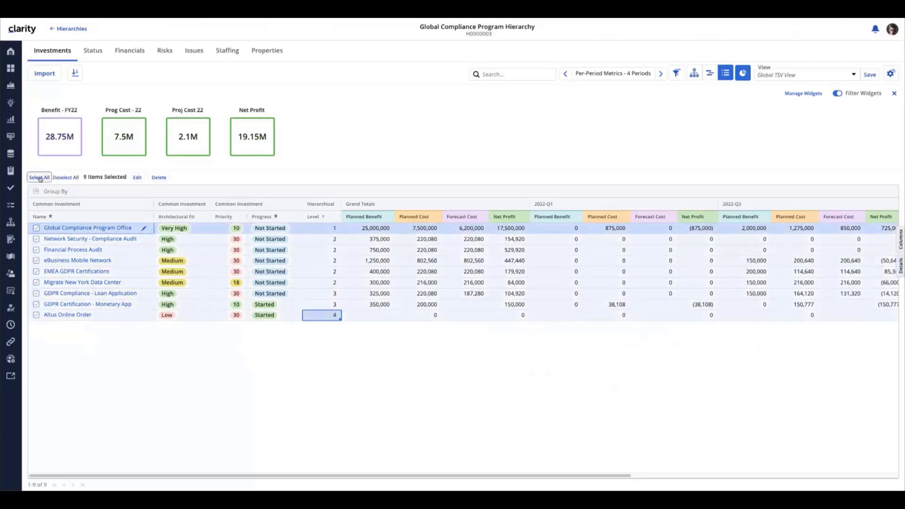
click(137, 177)
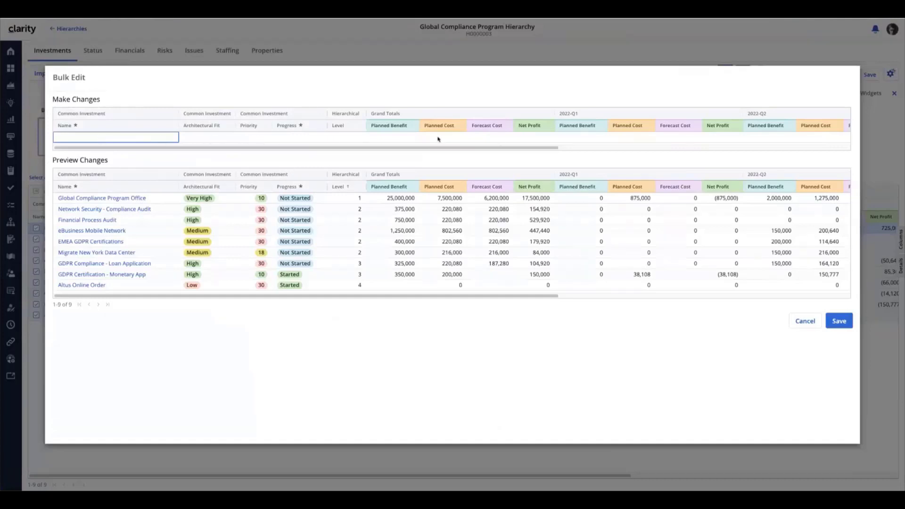
click(410, 138)
click(505, 139)
click(580, 138)
click(632, 139)
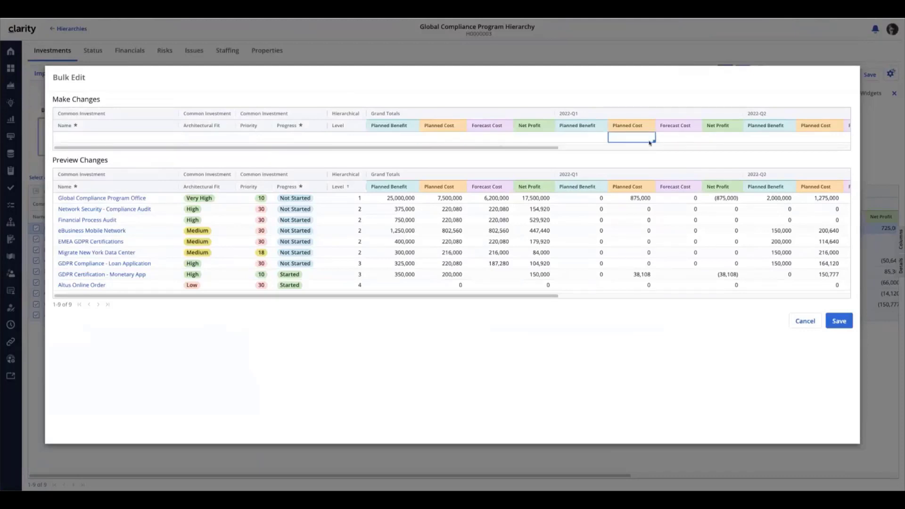
click(508, 140)
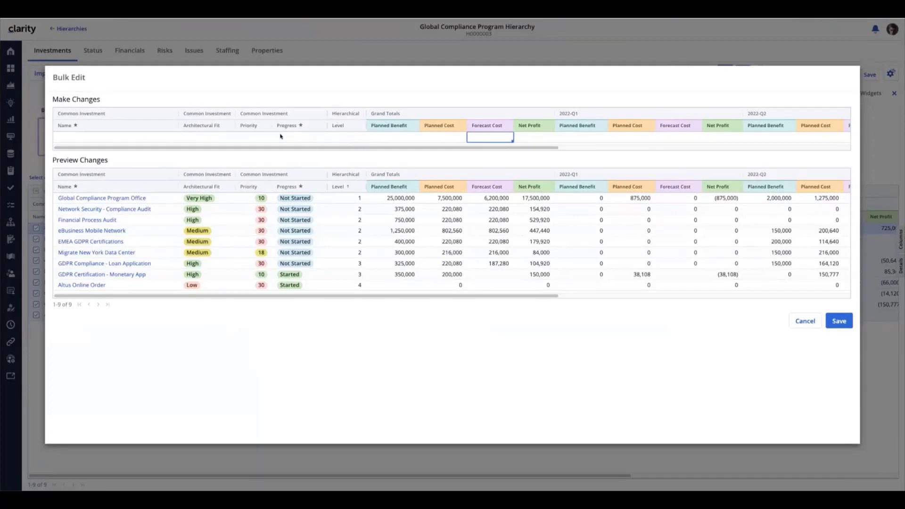
Set the progress of all selected investments to Started, save the bulk edit, and clear the selection.
click(297, 138)
click(297, 138)
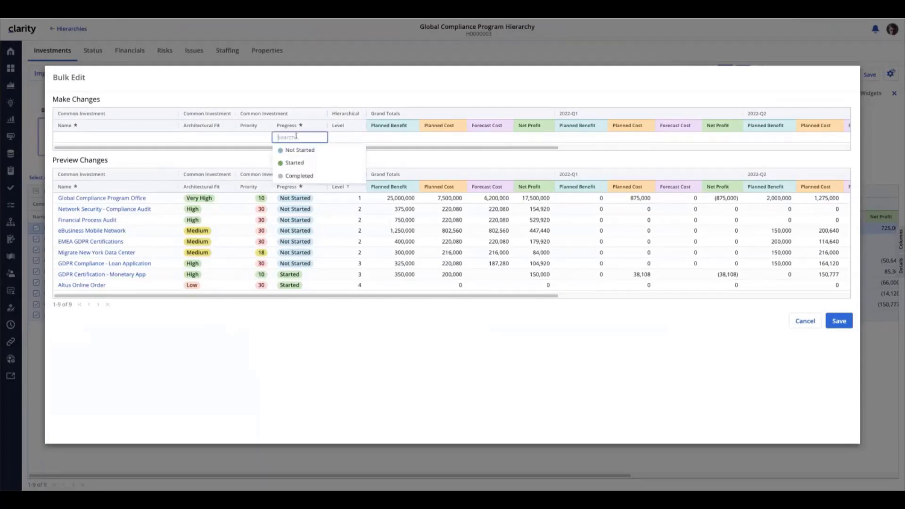
click(294, 162)
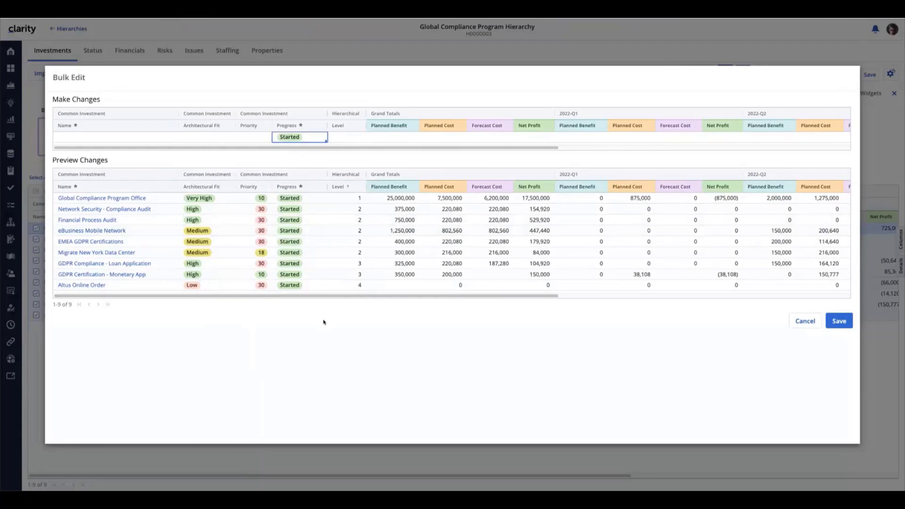
click(836, 324)
click(839, 324)
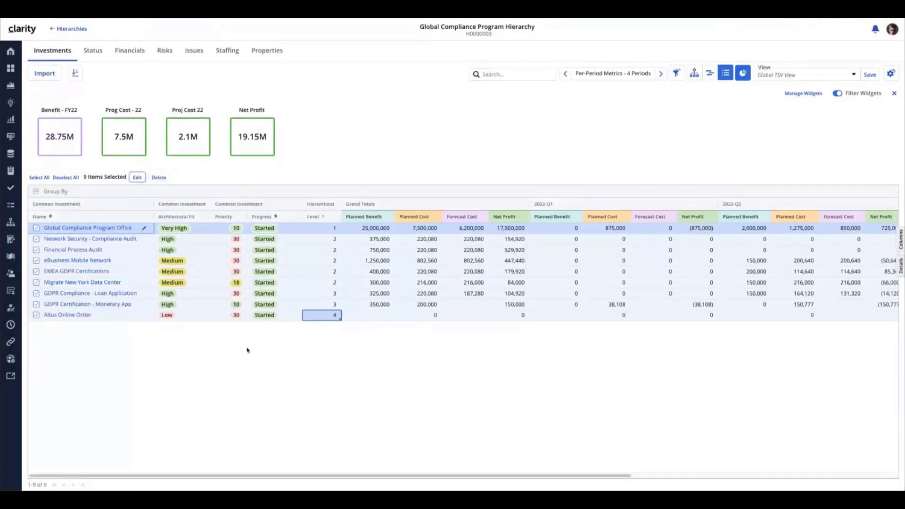
click(377, 320)
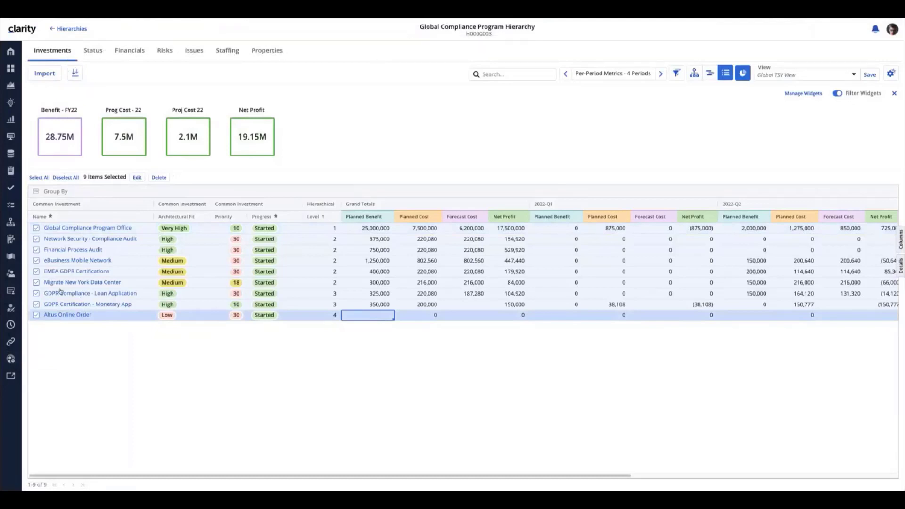
click(65, 177)
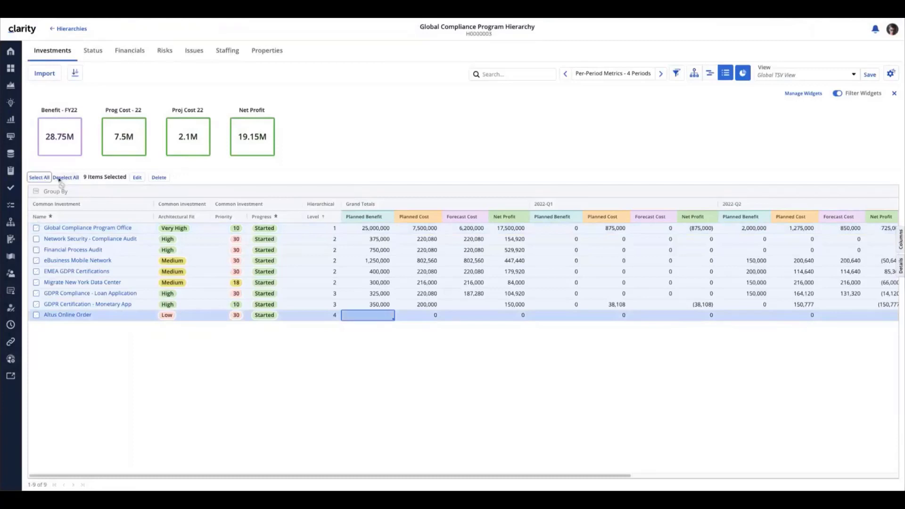
Add the Assessment module after Properties in the Program Hierarchy blueprint and publish the blueprint.
click(10, 360)
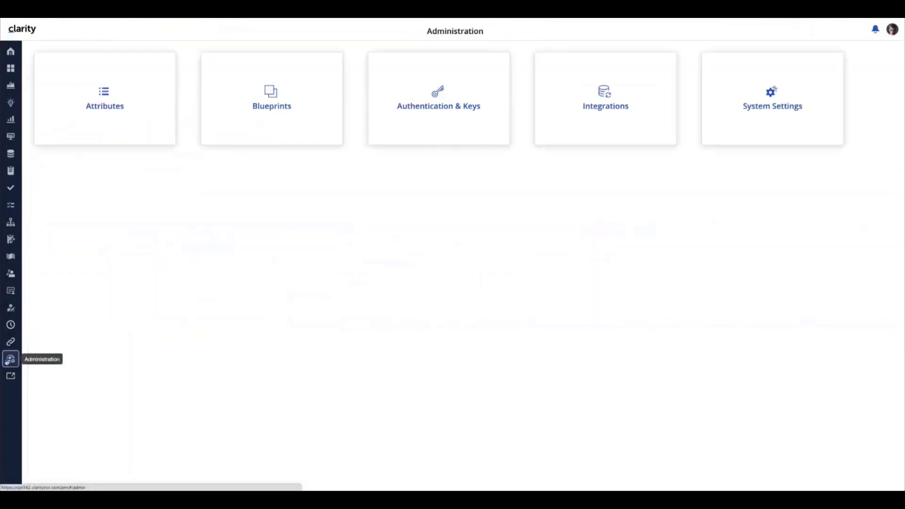
click(268, 106)
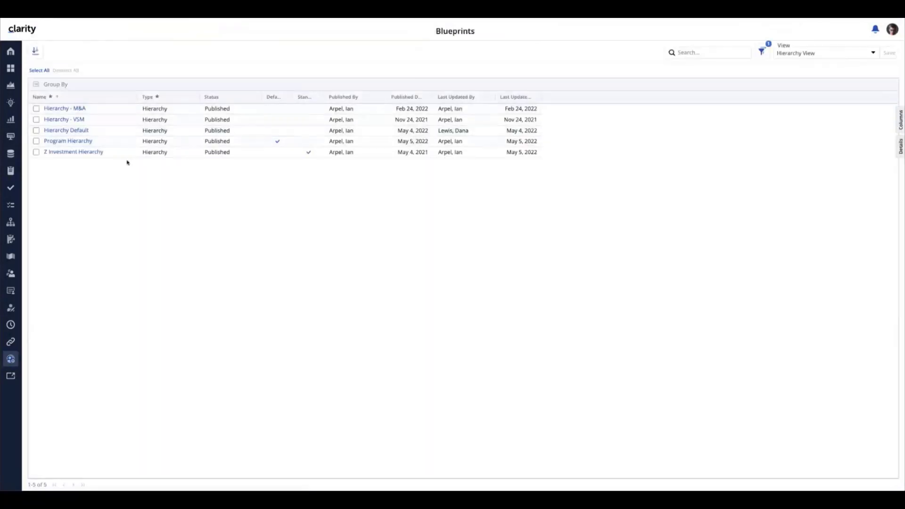
click(71, 141)
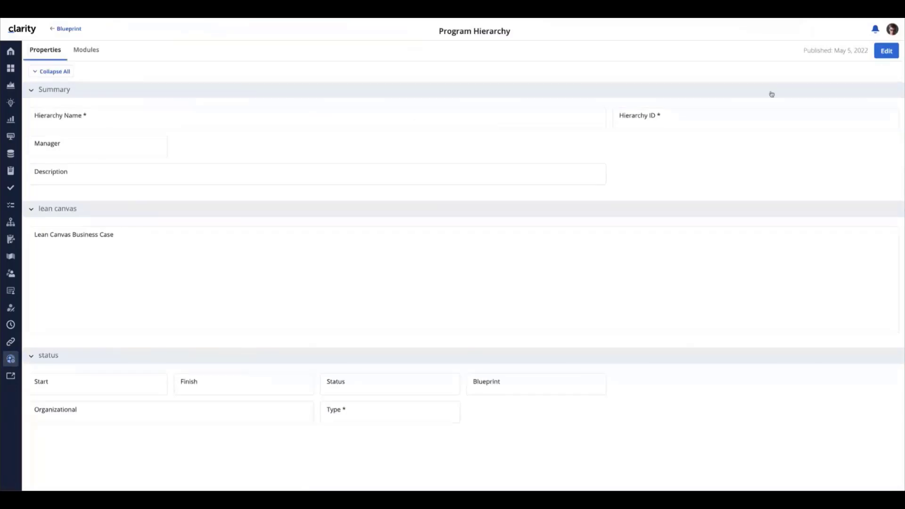
click(885, 51)
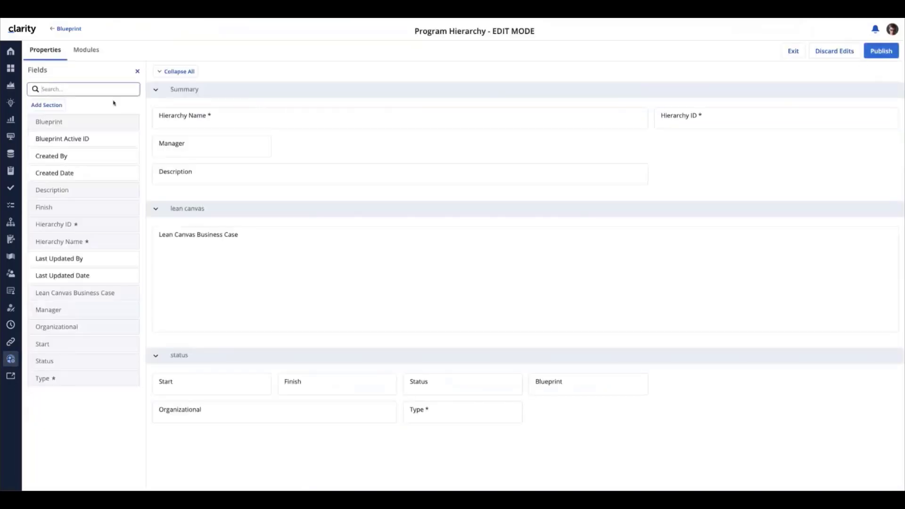
click(86, 50)
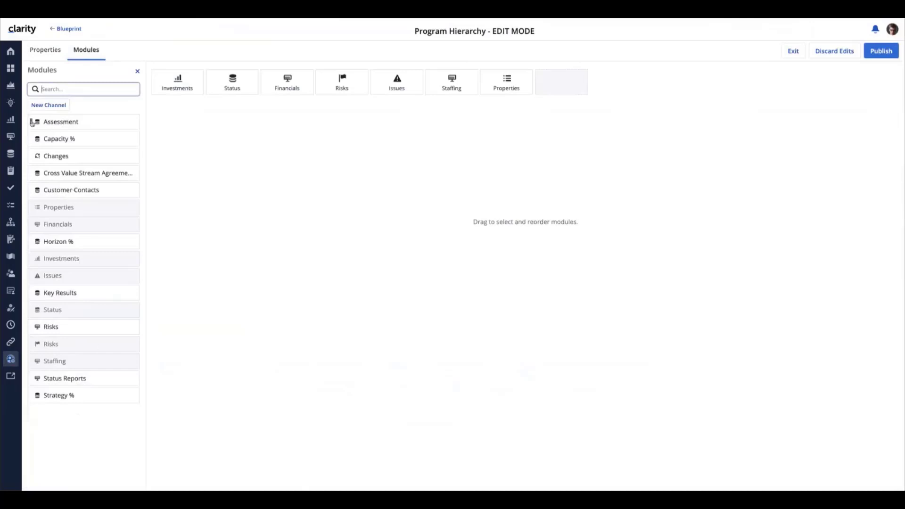
drag(33, 123, 540, 129)
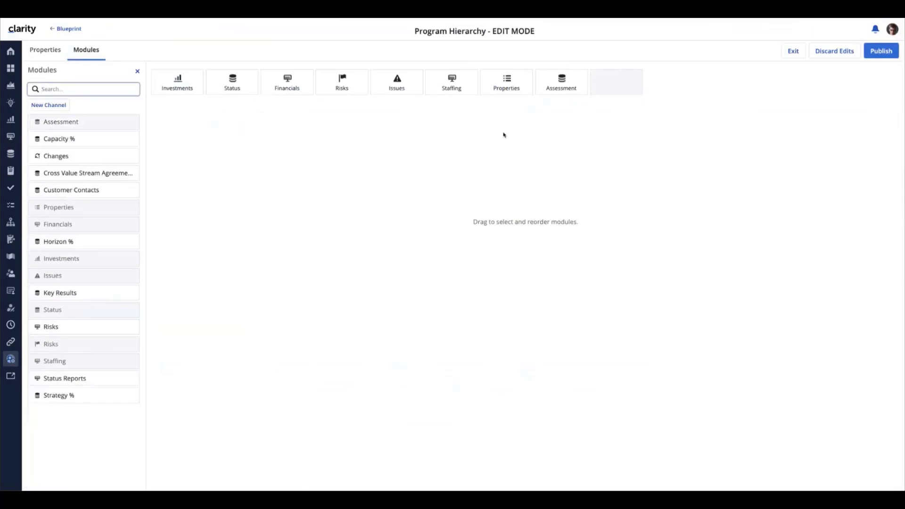
click(874, 52)
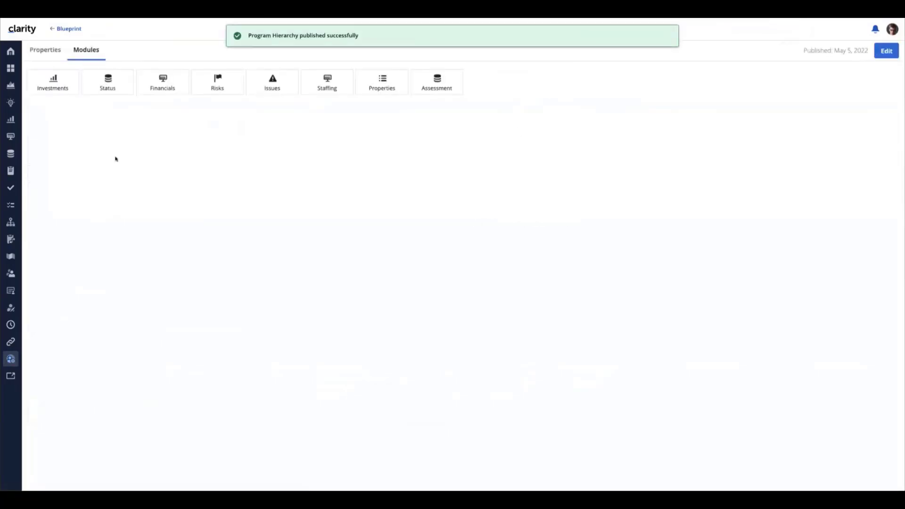
Open the Global Compliance Program Hierarchy and view the assessments of its investments.
click(11, 224)
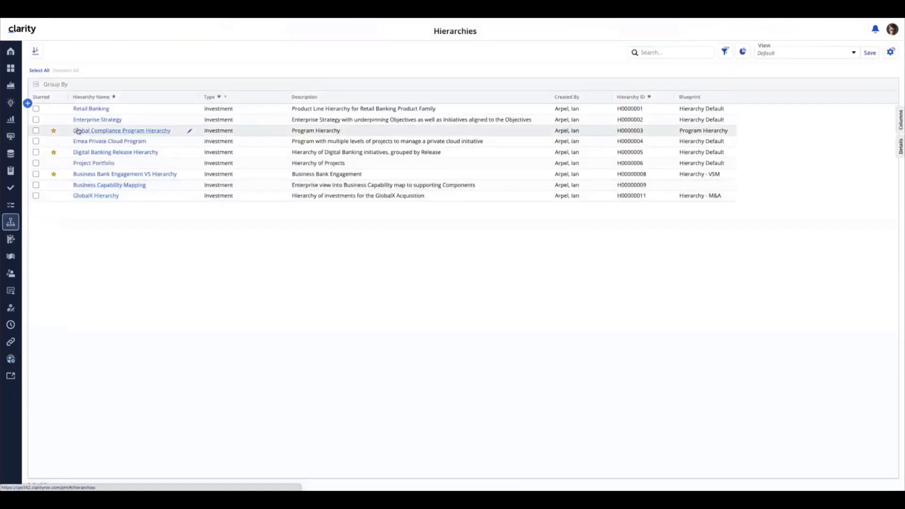
click(78, 131)
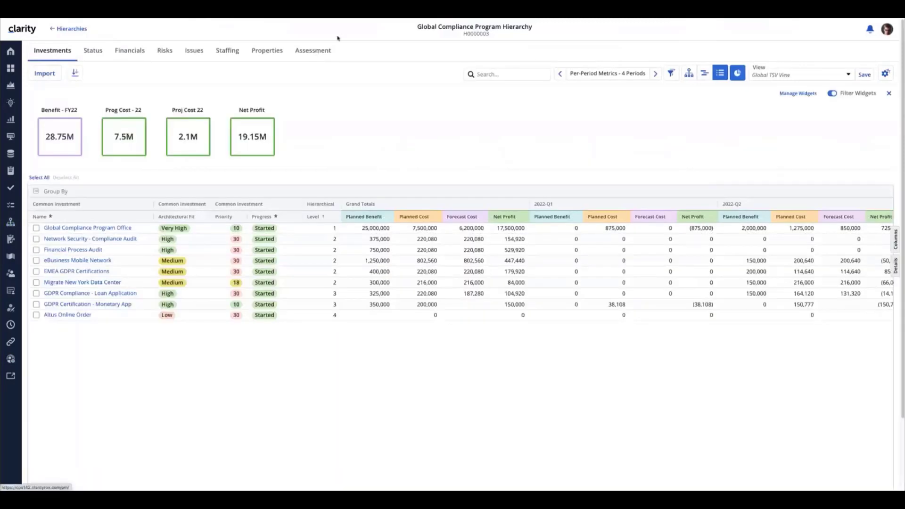
click(315, 54)
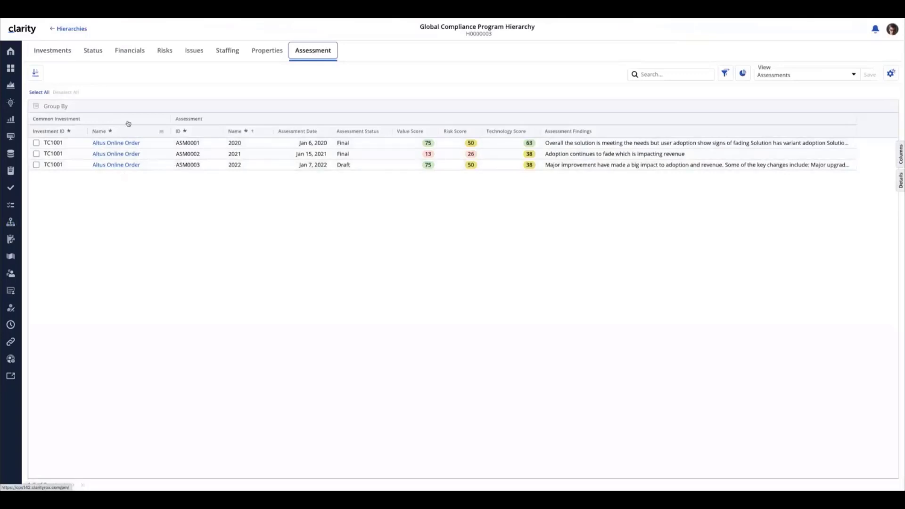
Delete the Altus Online Order investment from the hierarchy's investments.
click(59, 53)
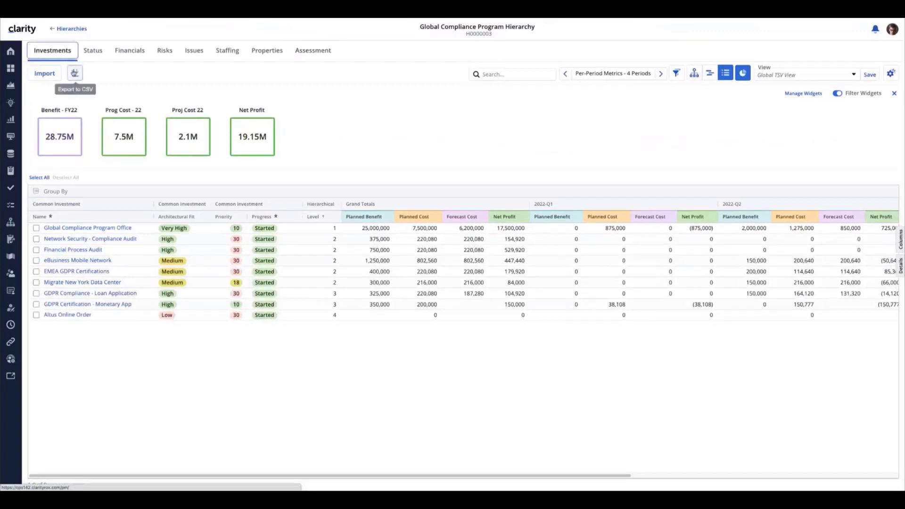
click(37, 316)
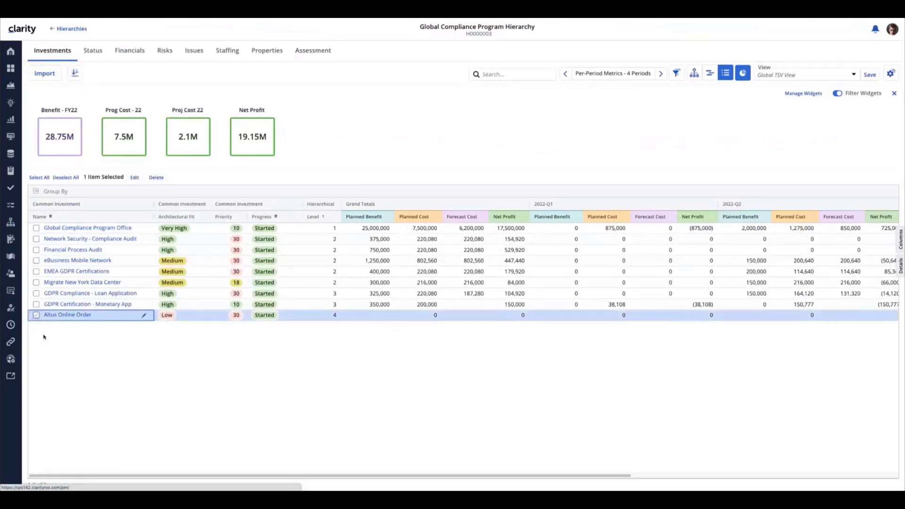
click(156, 177)
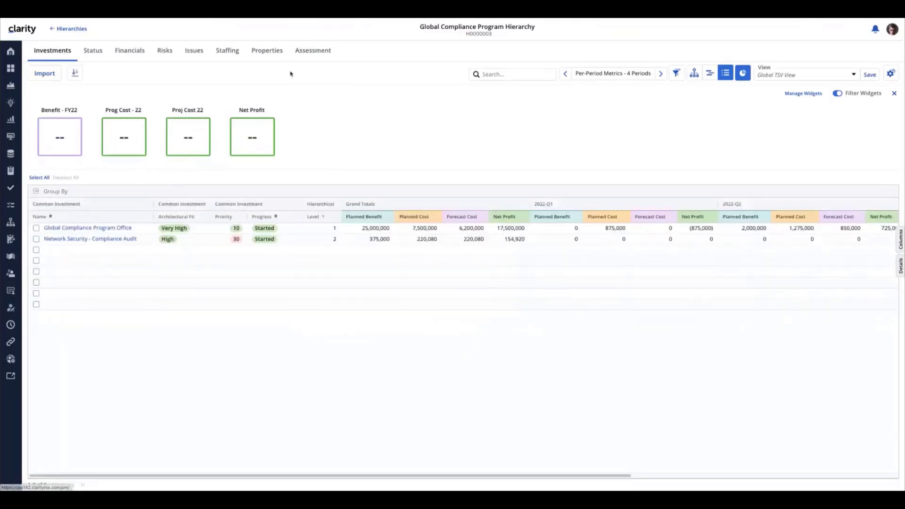
Recheck the hierarchy's assessments, and view the 2022-Q3 and 2022-Q4 metrics of its investments.
click(315, 51)
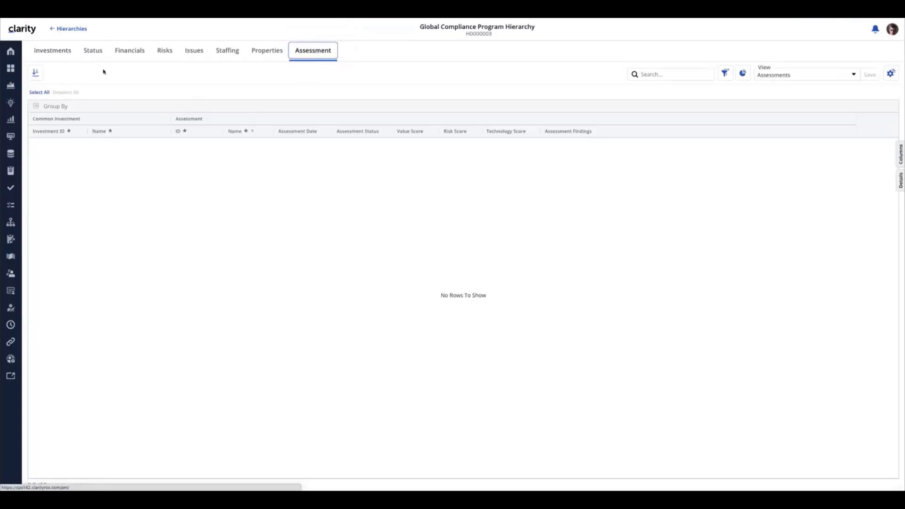
click(64, 57)
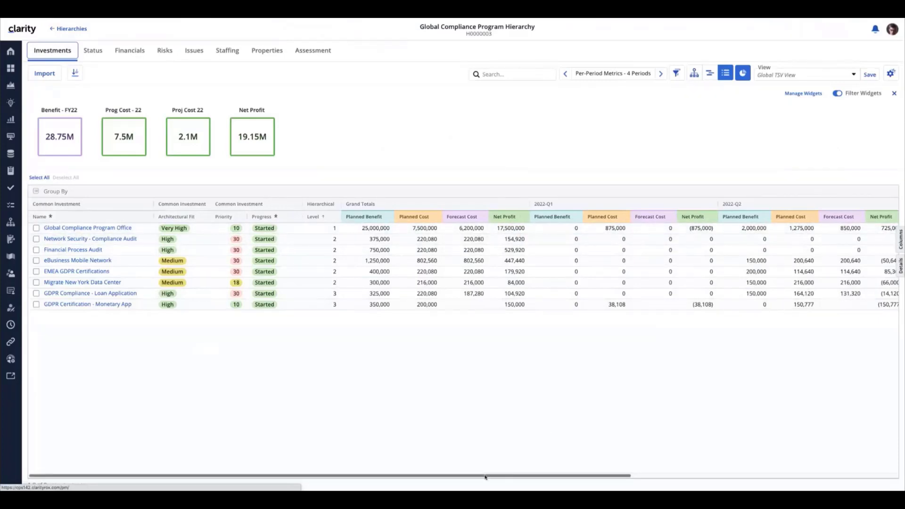
drag(485, 477, 770, 477)
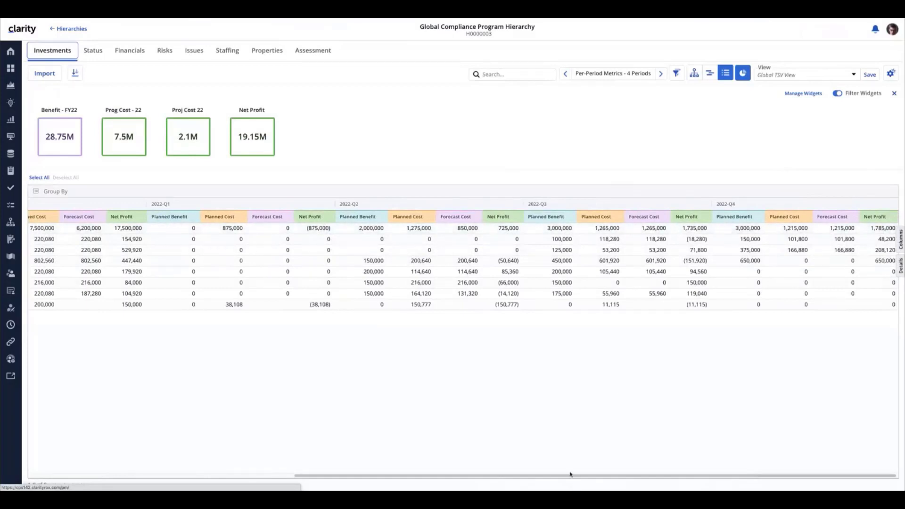
Review the per-period metrics selected for the investments grid, searching the metric list for "net".
drag(571, 474, 309, 461)
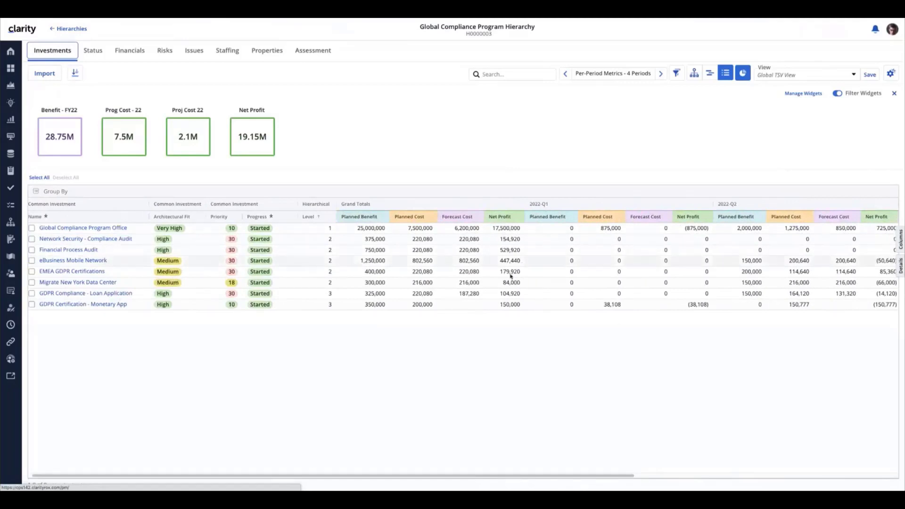
click(891, 74)
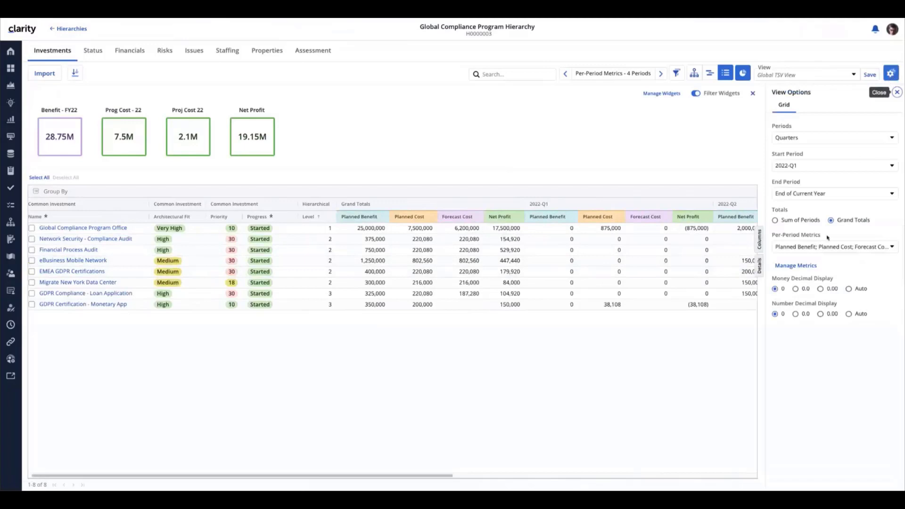
click(894, 248)
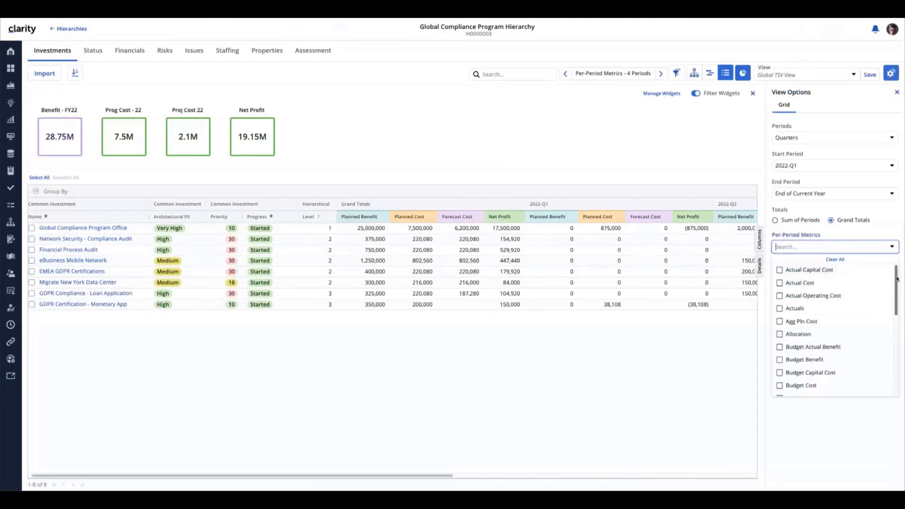
drag(897, 278, 900, 373)
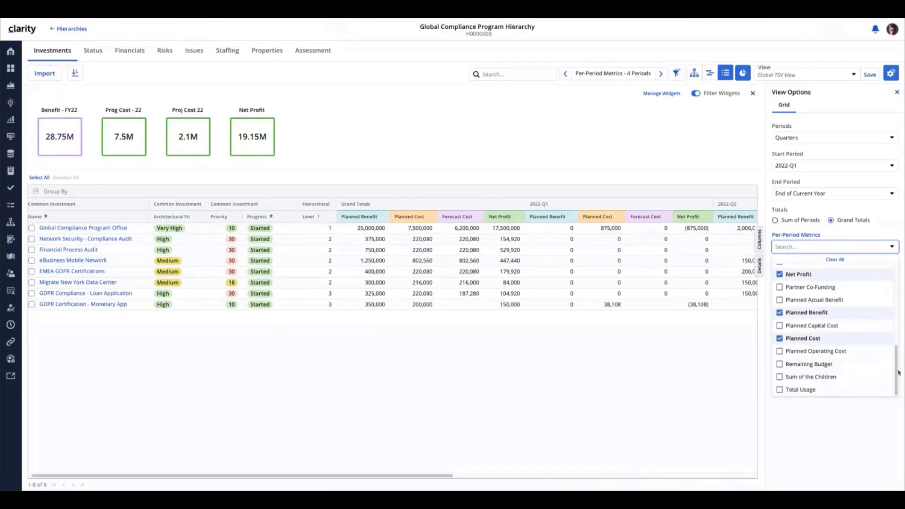
click(812, 246)
text(net)
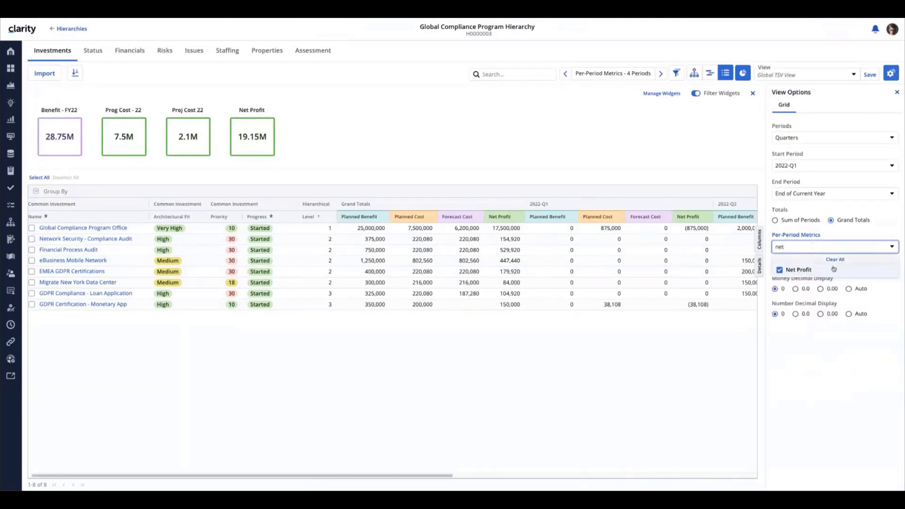
click(880, 247)
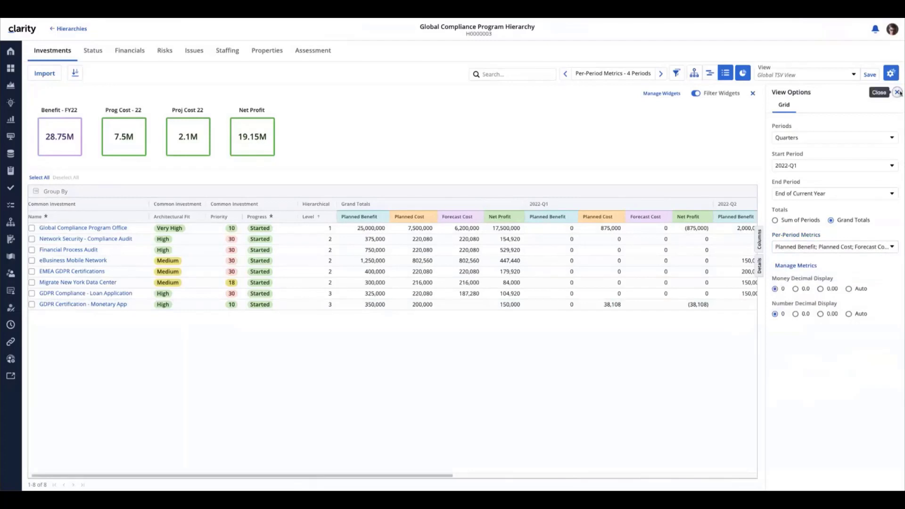
click(891, 73)
Examine which Grand Totals metrics are included among the grid's columns.
click(901, 241)
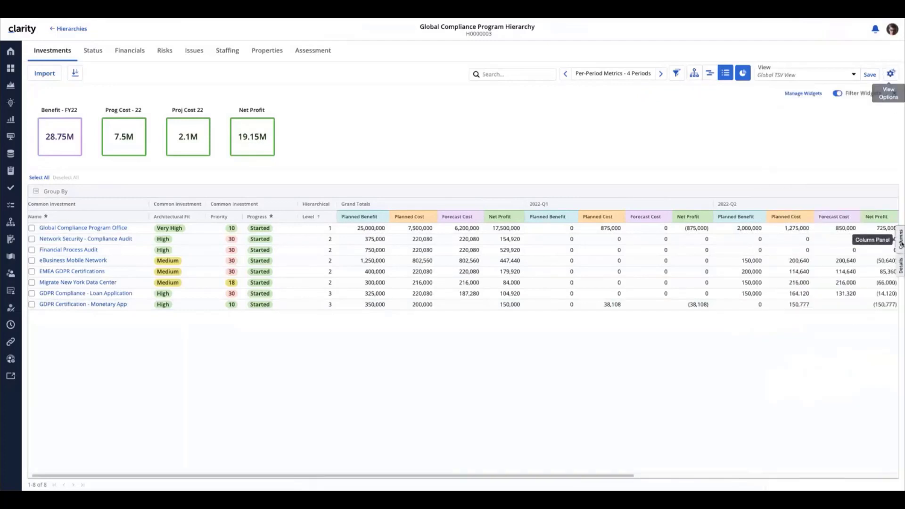
click(797, 215)
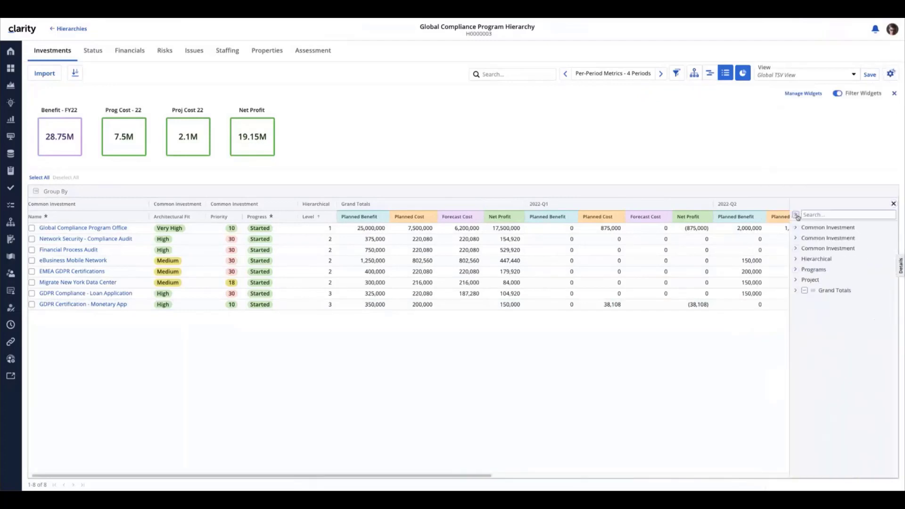
click(796, 290)
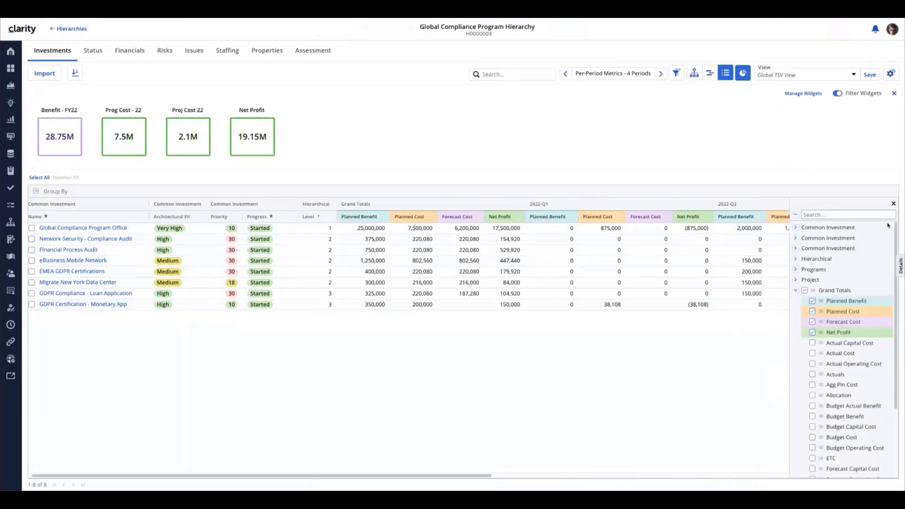
click(893, 204)
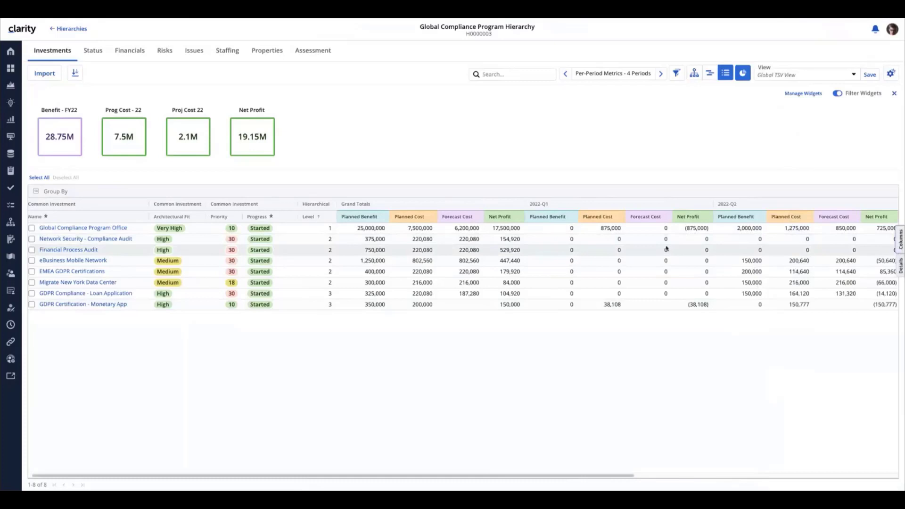
Review the grid's aggregation and calculation metrics, and inspect the definition of the Net Profit calculation metric without changing it.
click(892, 74)
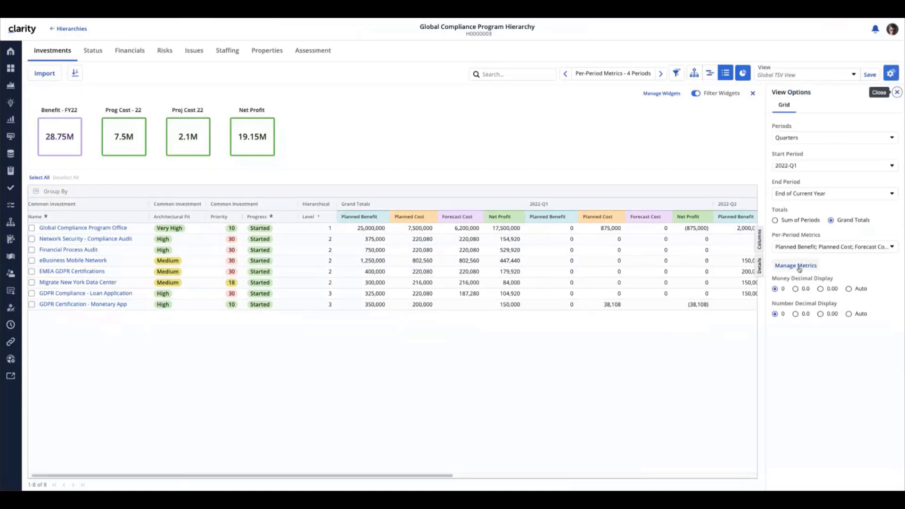
click(800, 268)
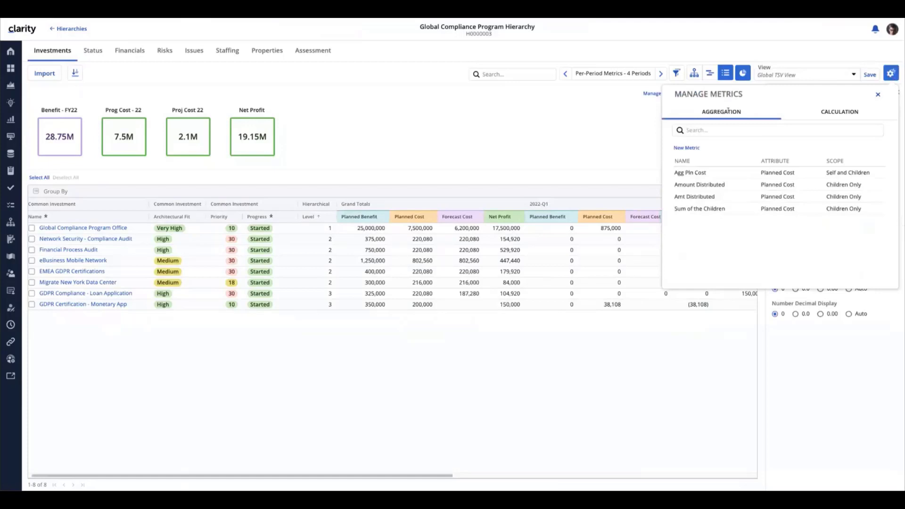
click(837, 111)
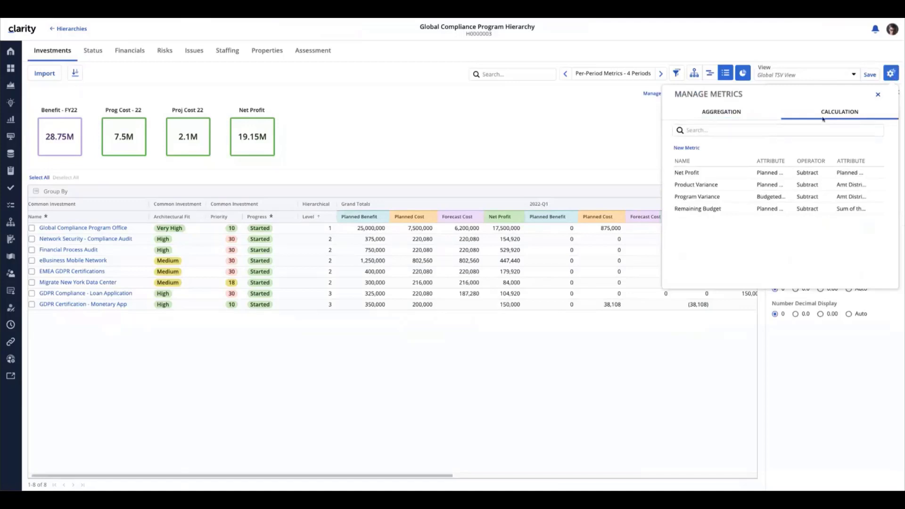
mouse_move(678, 175)
click(687, 174)
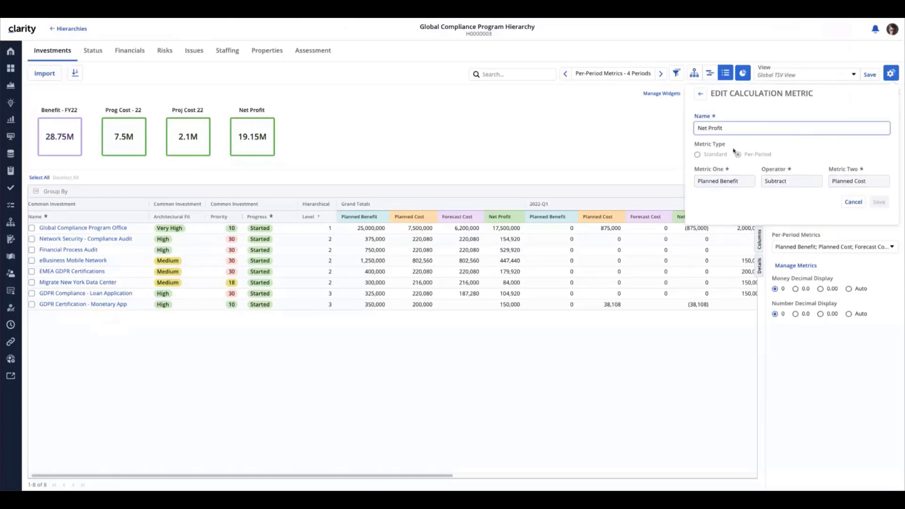
click(853, 202)
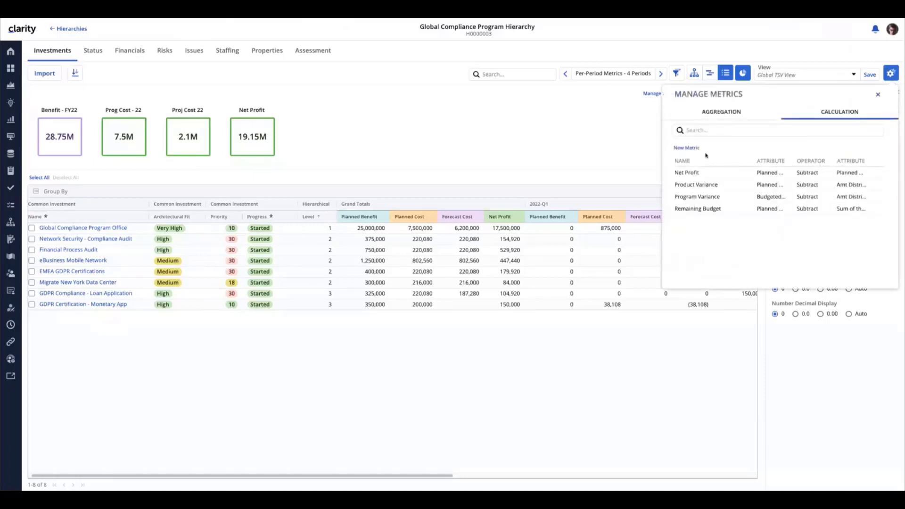
Set up a new Standard calculation metric that subtracts Planned Cost from Planned Benefit.
click(689, 148)
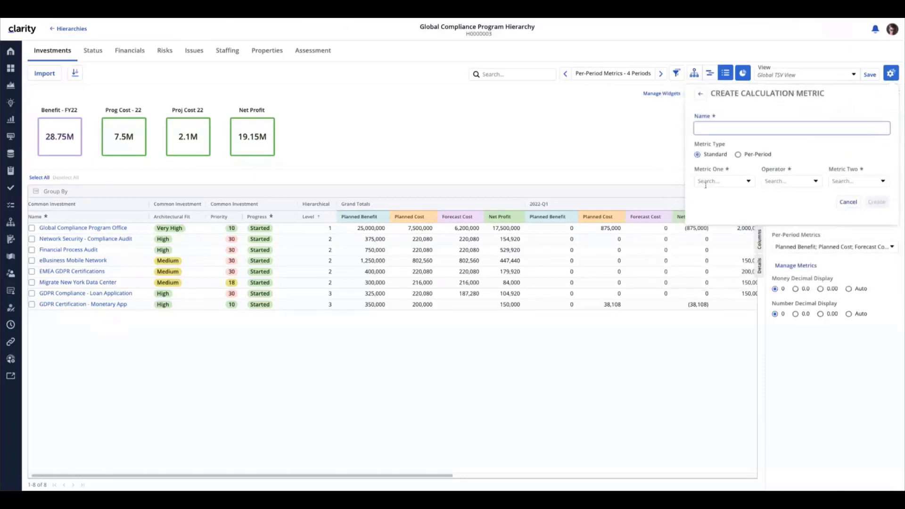
click(749, 182)
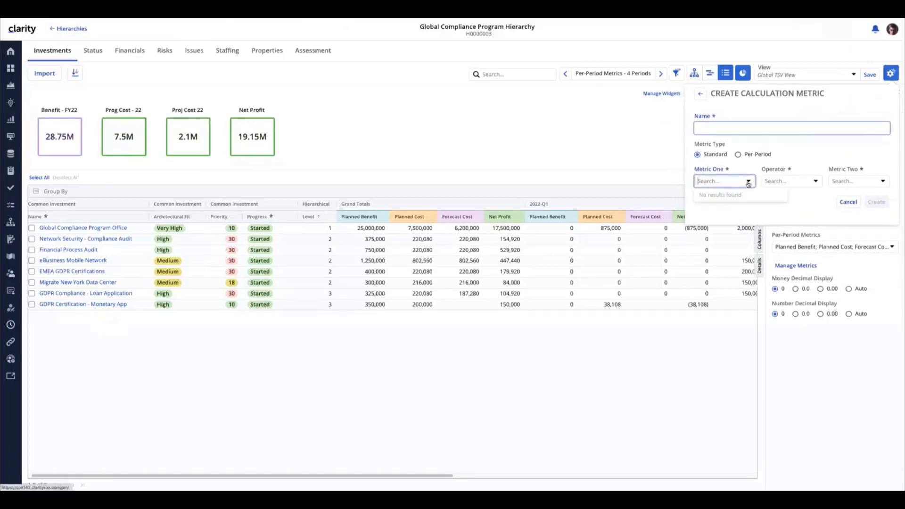
text(plann)
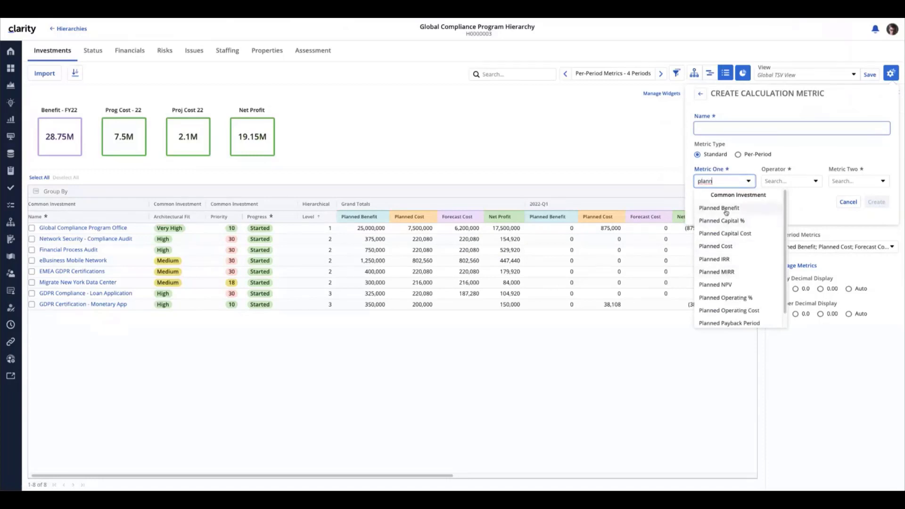
click(728, 207)
click(802, 181)
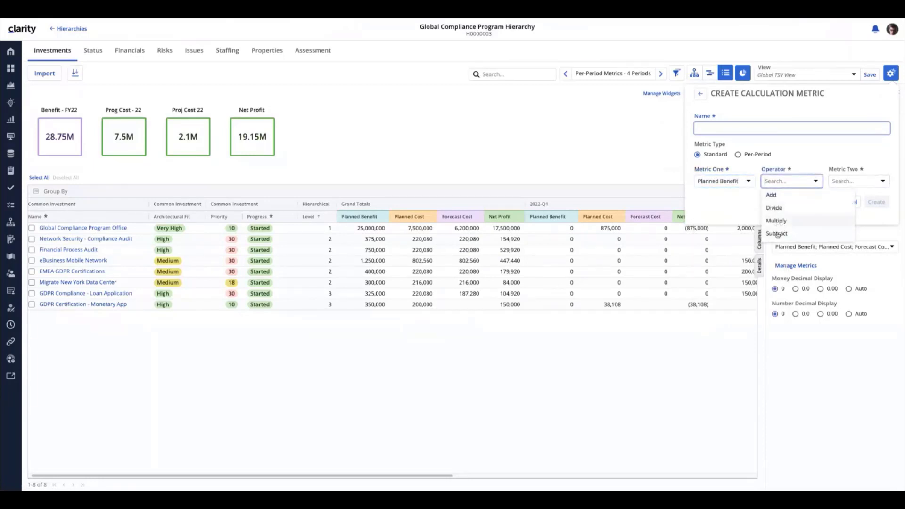
click(844, 189)
click(847, 183)
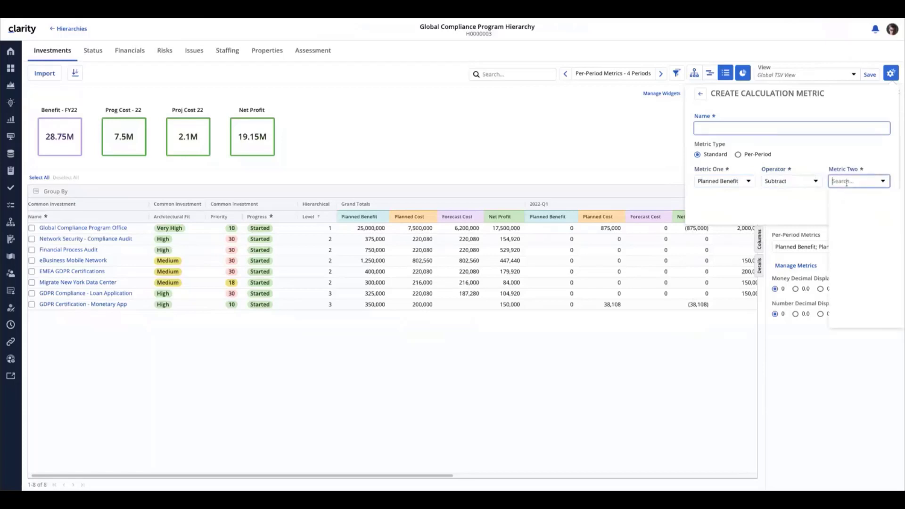
text(planned)
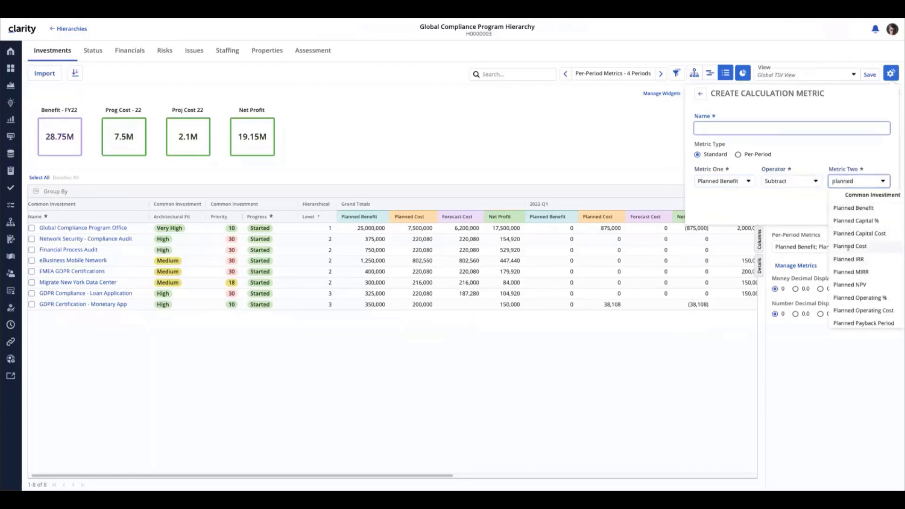
click(849, 247)
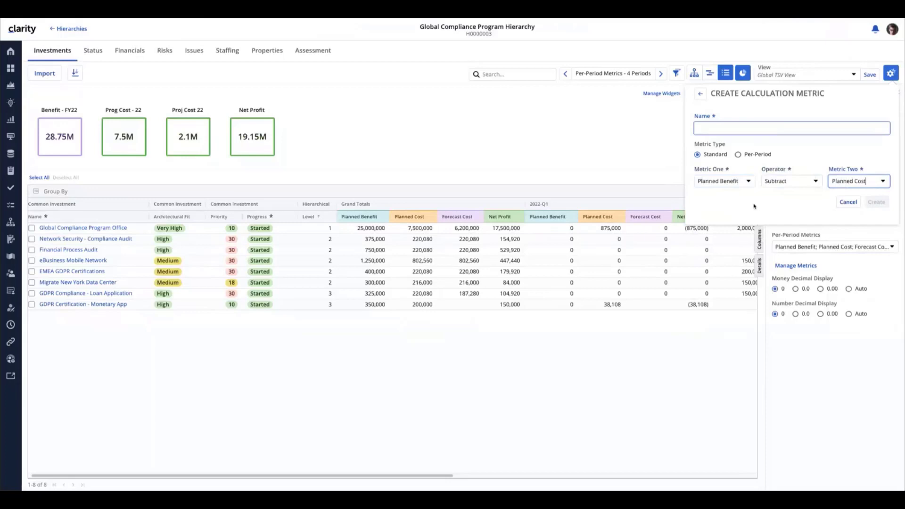
Switch the new calculation metric to Per-Period, browse the choices for Metric One, and leave without creating the metric.
click(738, 155)
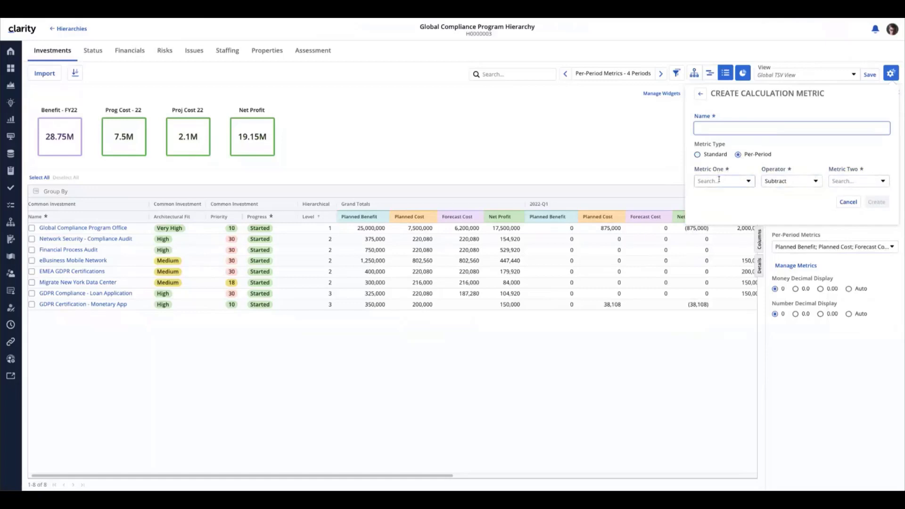
click(748, 181)
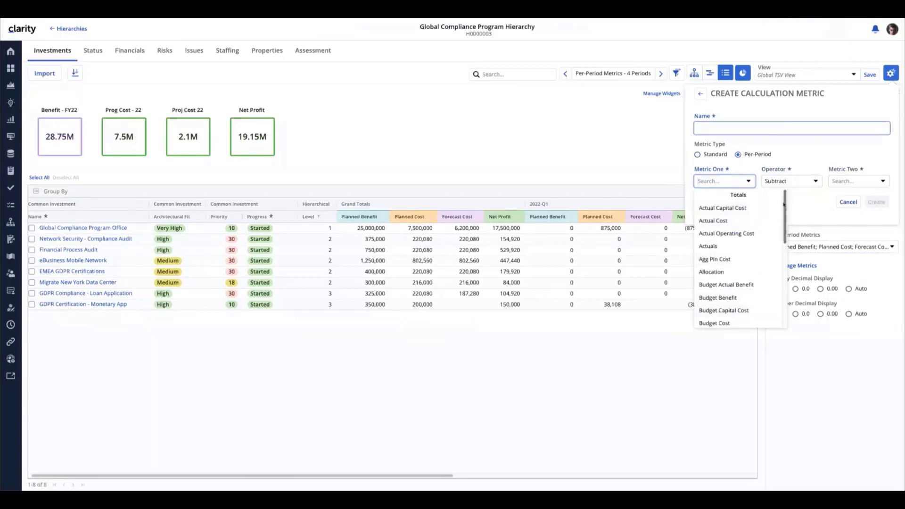
scroll(784, 215, down, 1)
scroll(784, 216, down, 5)
scroll(785, 232, up, 4)
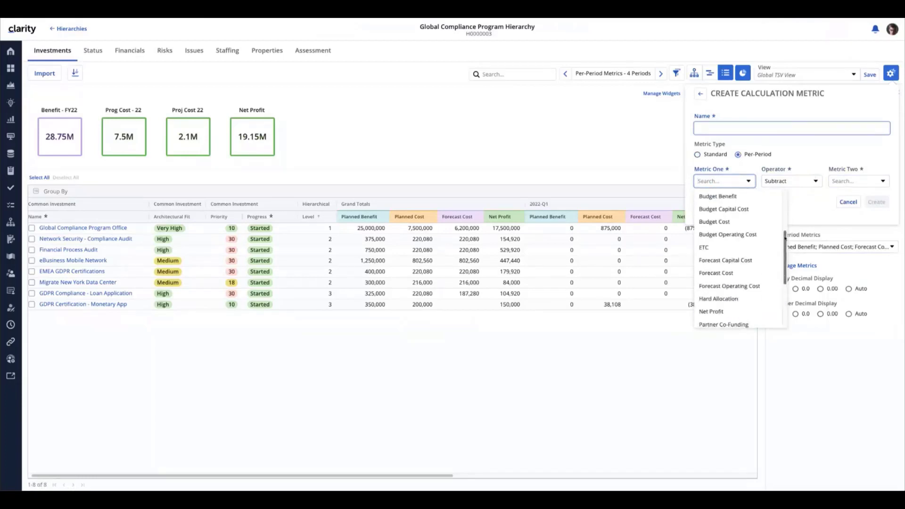
scroll(785, 232, up, 2)
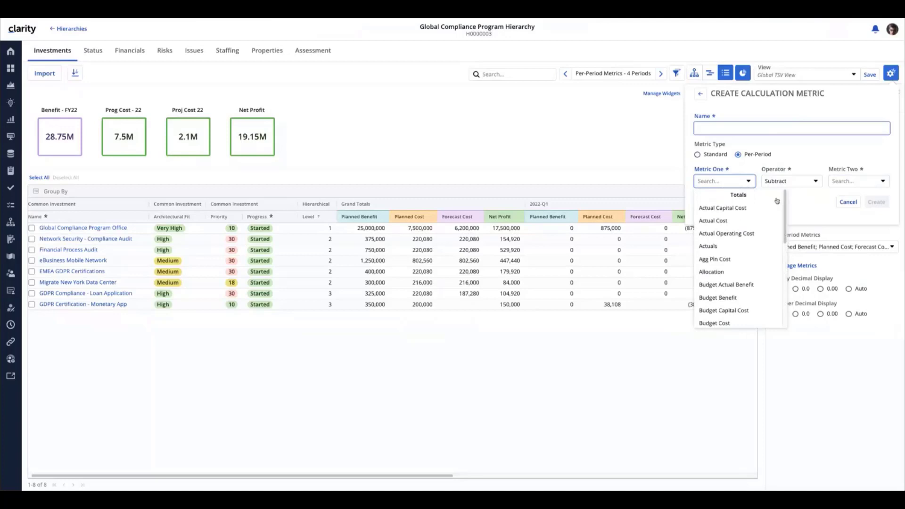
click(805, 209)
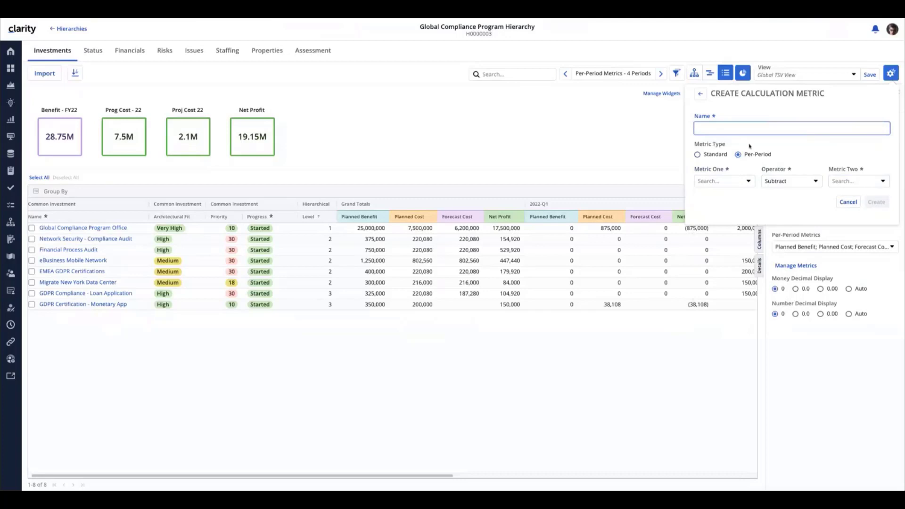
click(702, 95)
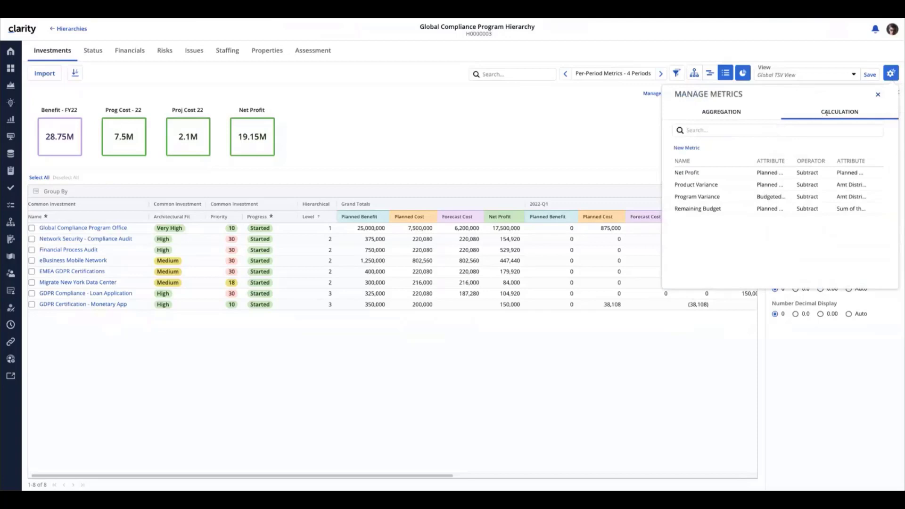
View the aggregation metrics and the form for a new aggregation metric, recheck the calculation metrics, and close the view options.
click(723, 113)
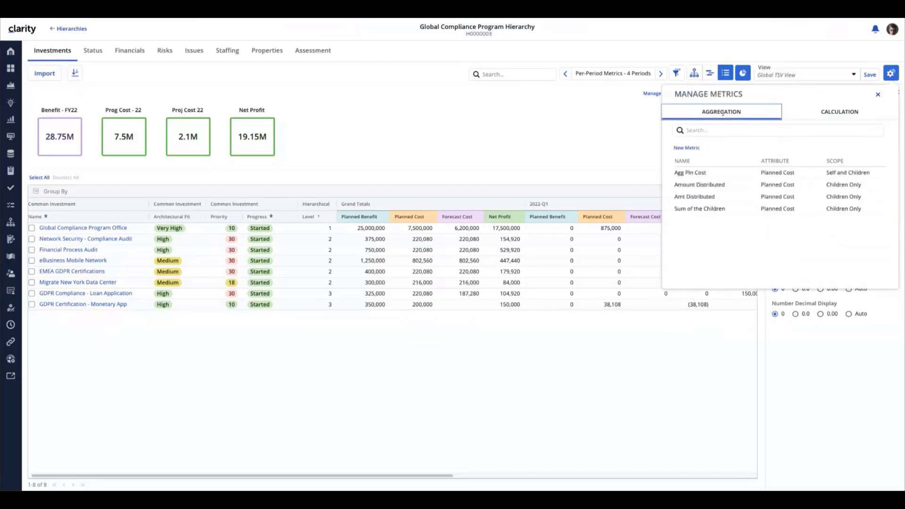
click(687, 148)
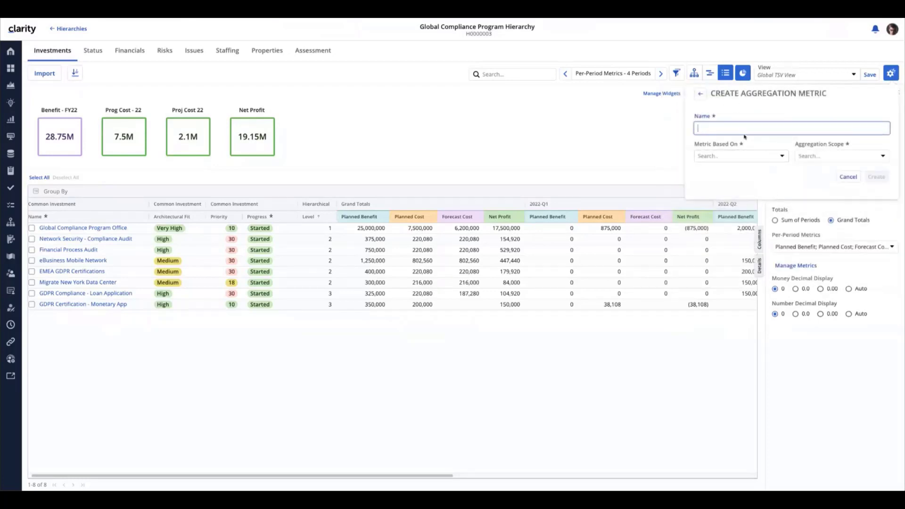
click(698, 94)
click(833, 112)
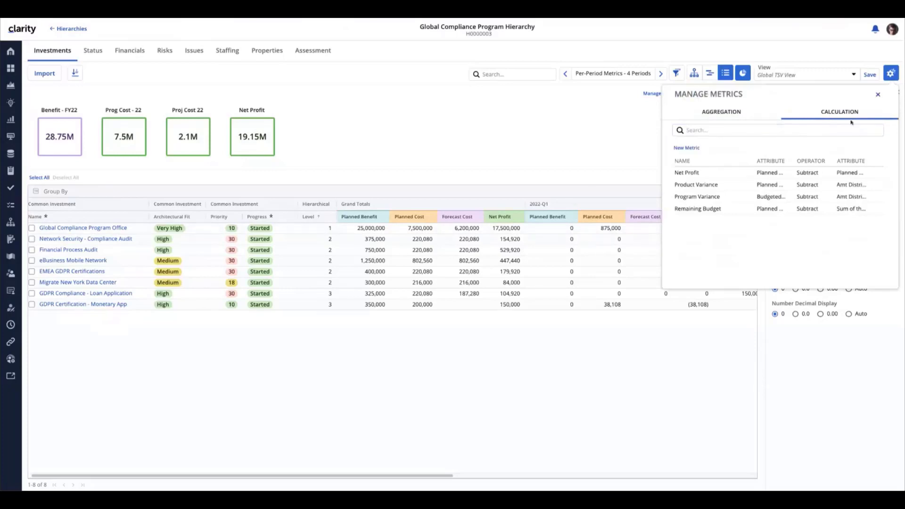
click(877, 94)
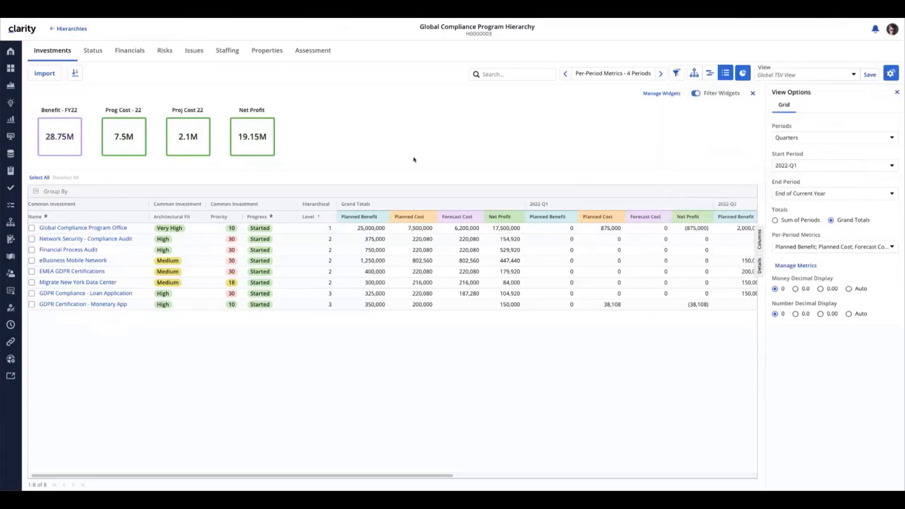
click(898, 92)
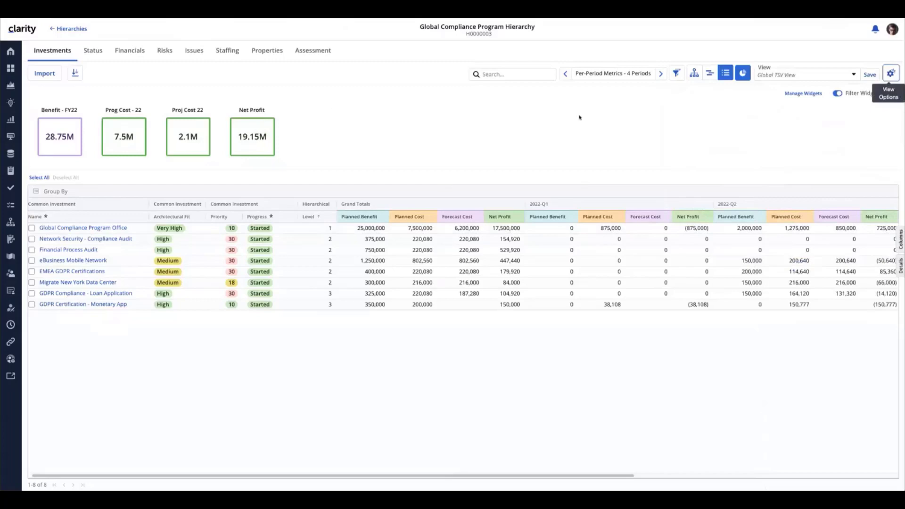
Inspect the Net Profit number tile's settings, search its Sum attributes for "net" and pick Net Profit, and leave the widgets without saving.
click(798, 94)
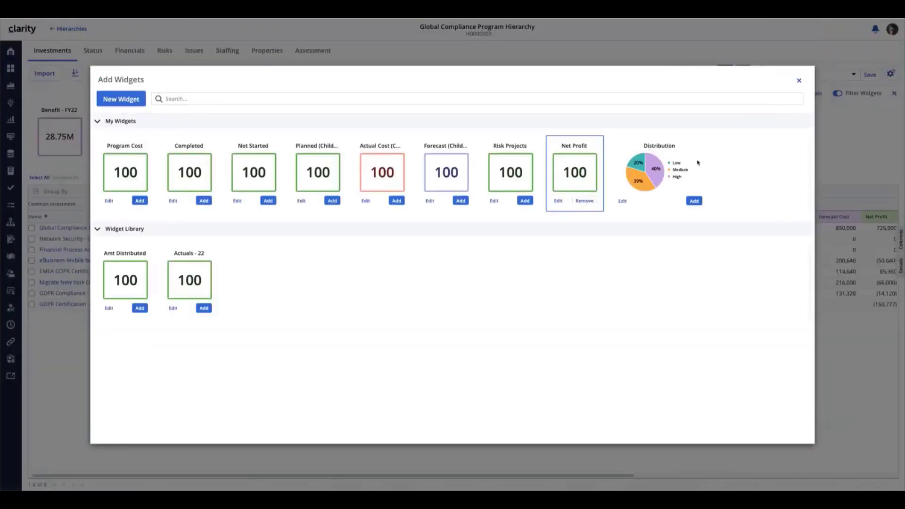
click(558, 202)
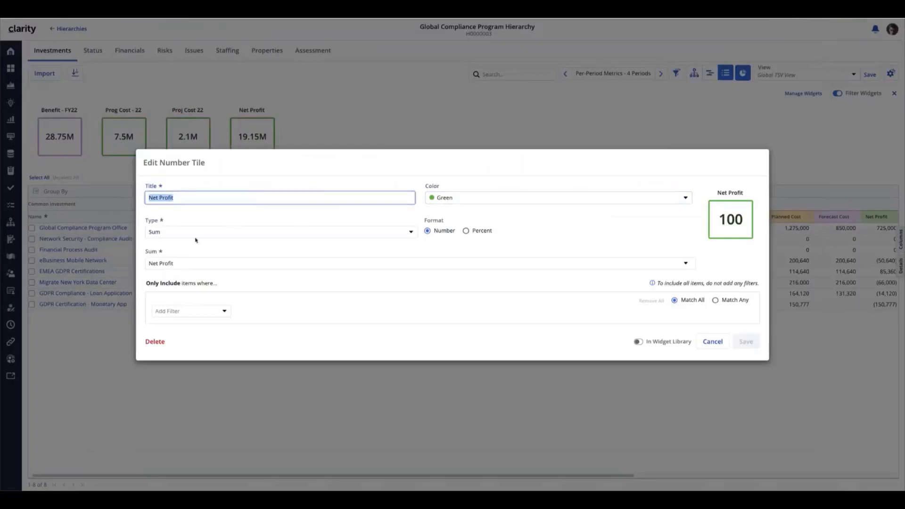
click(185, 263)
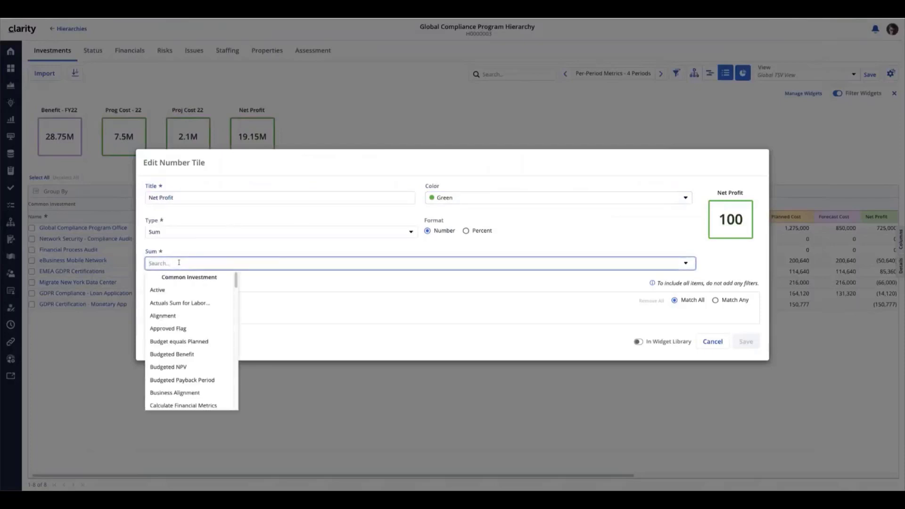
text(net)
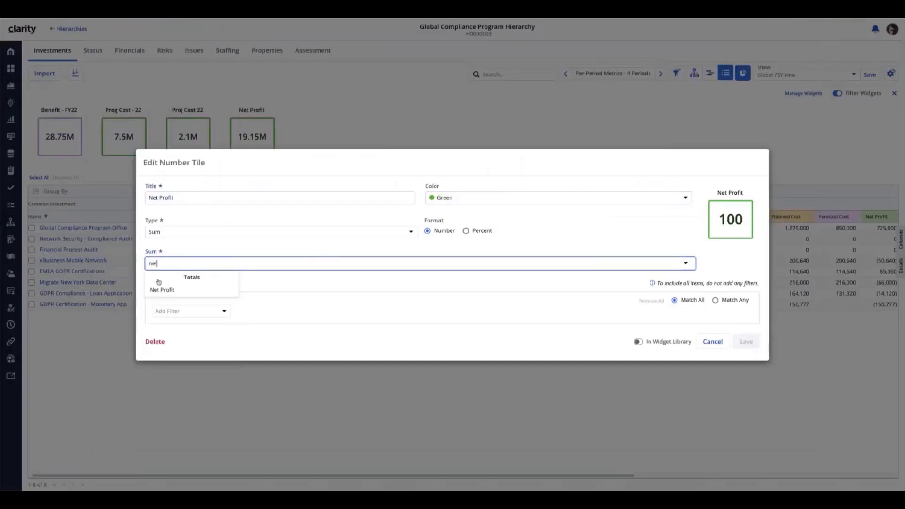
click(162, 289)
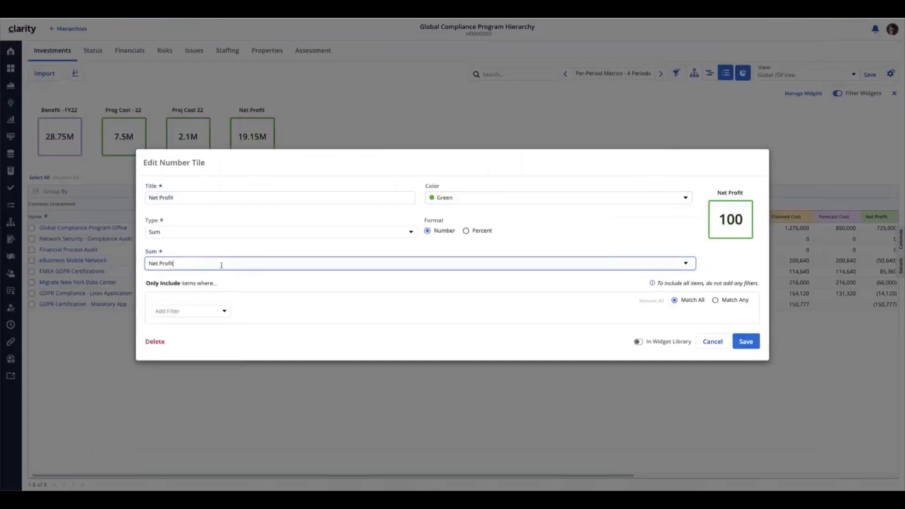
click(714, 345)
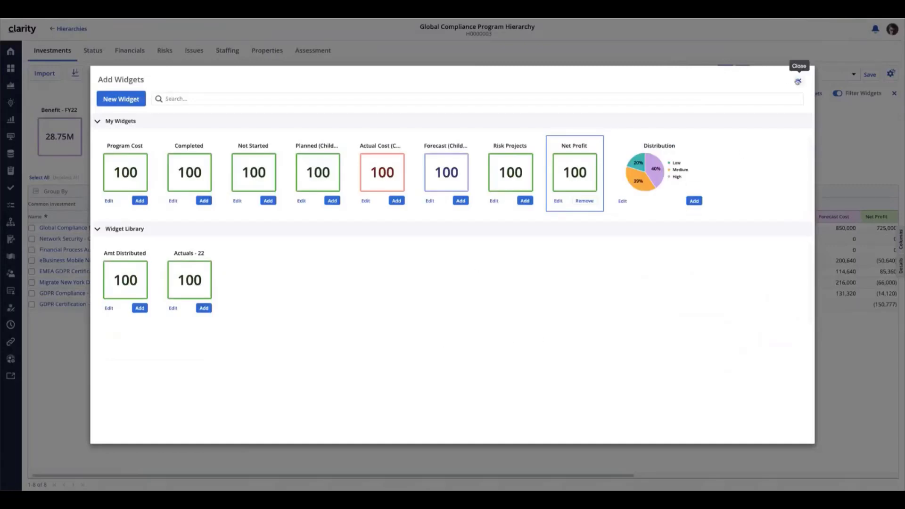
click(797, 82)
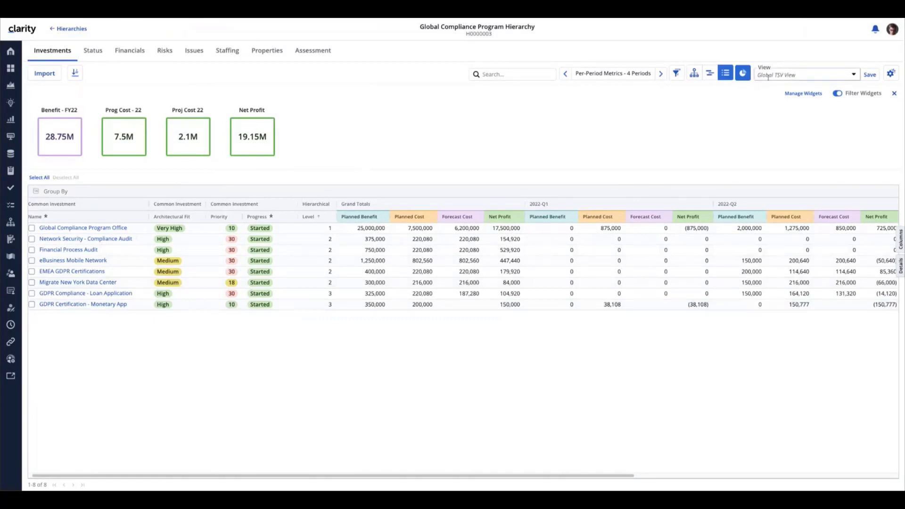
Save the Global TSV View and open the Digital Banking Release Hierarchy from the list of hierarchies.
click(869, 77)
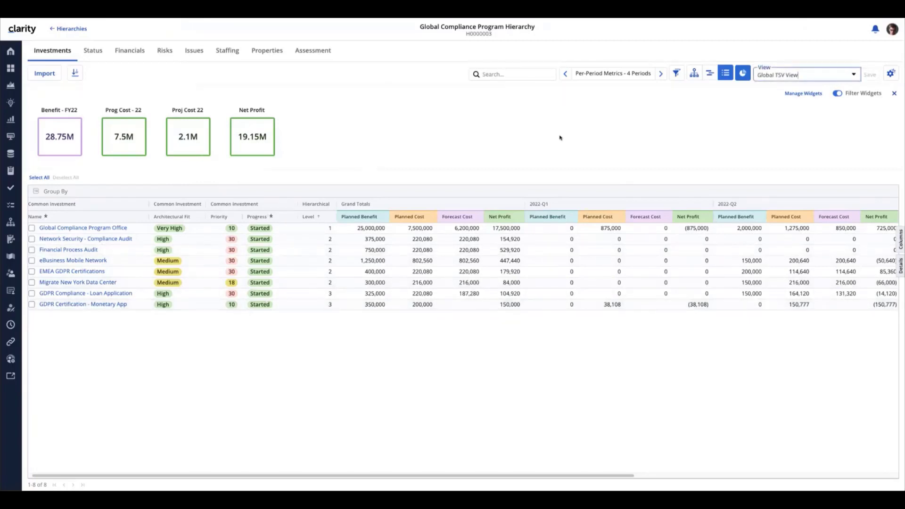
click(70, 29)
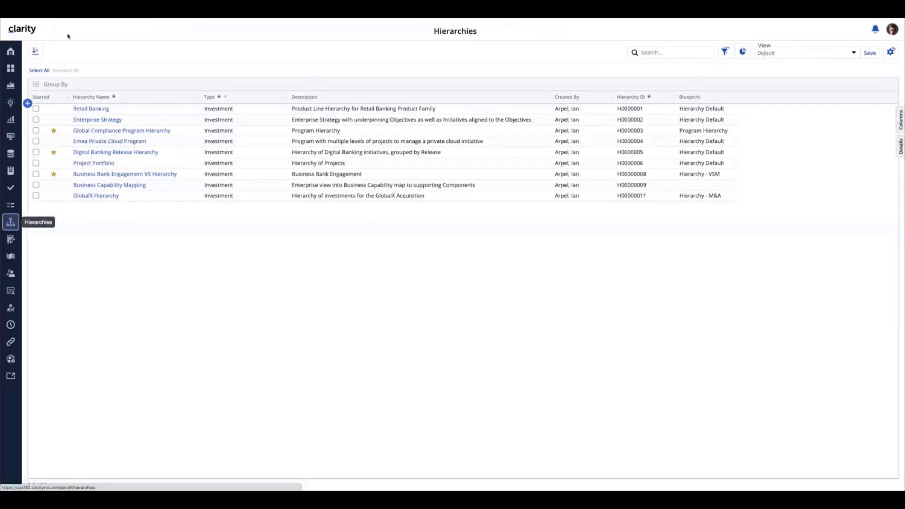
click(91, 152)
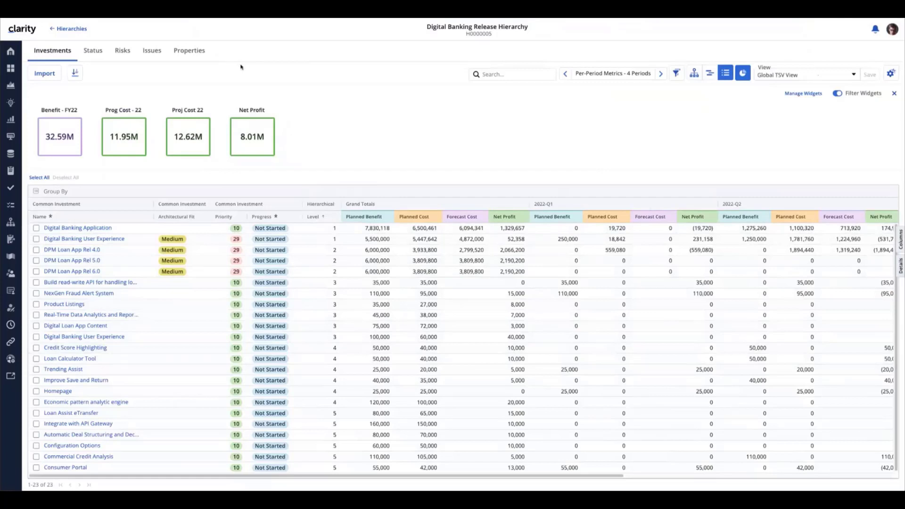
Return to the list of hierarchies and compare the blueprints of the Global Compliance Program and Digital Banking Release hierarchies.
click(71, 29)
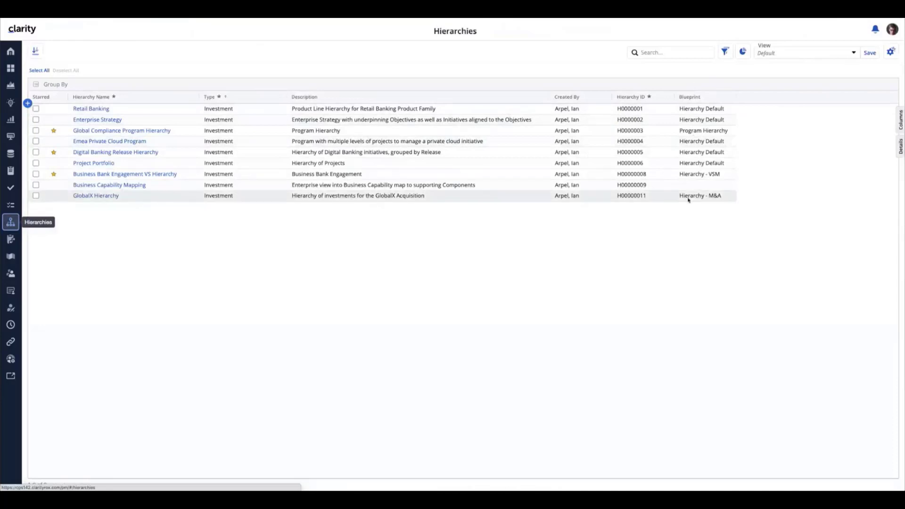
click(253, 132)
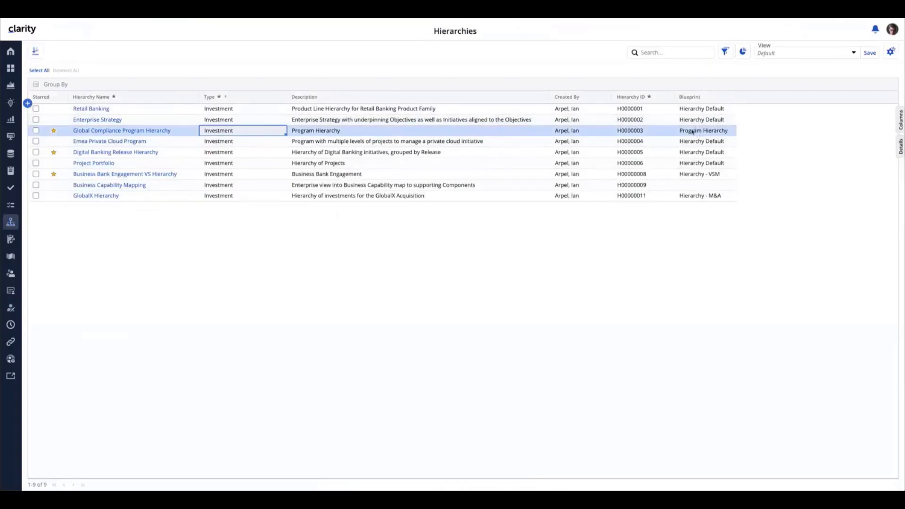
click(542, 152)
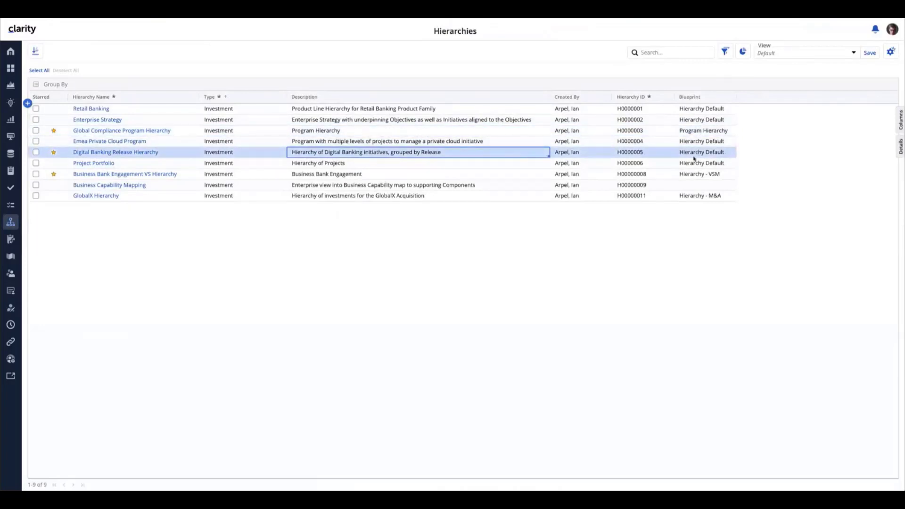